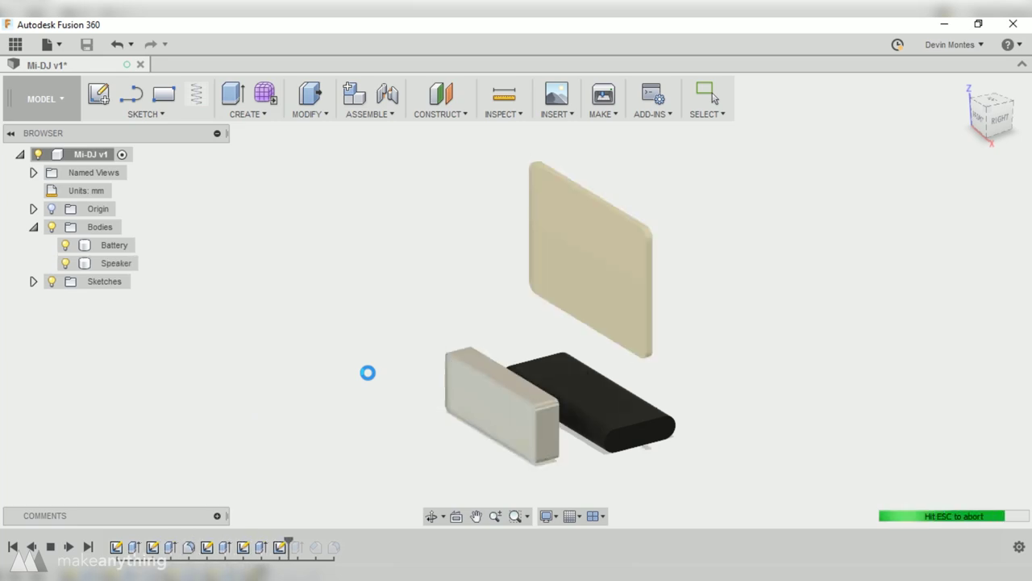
Step: Rotate the Tablet and Battery bodies with Move/Copy so both lean beside the speaker
mouse_move(369, 379)
middle_mouse_down("shift")
mouse_move(396, 323)
mouse_move(415, 315)
mouse_move(359, 361)
middle_mouse_up("shift")
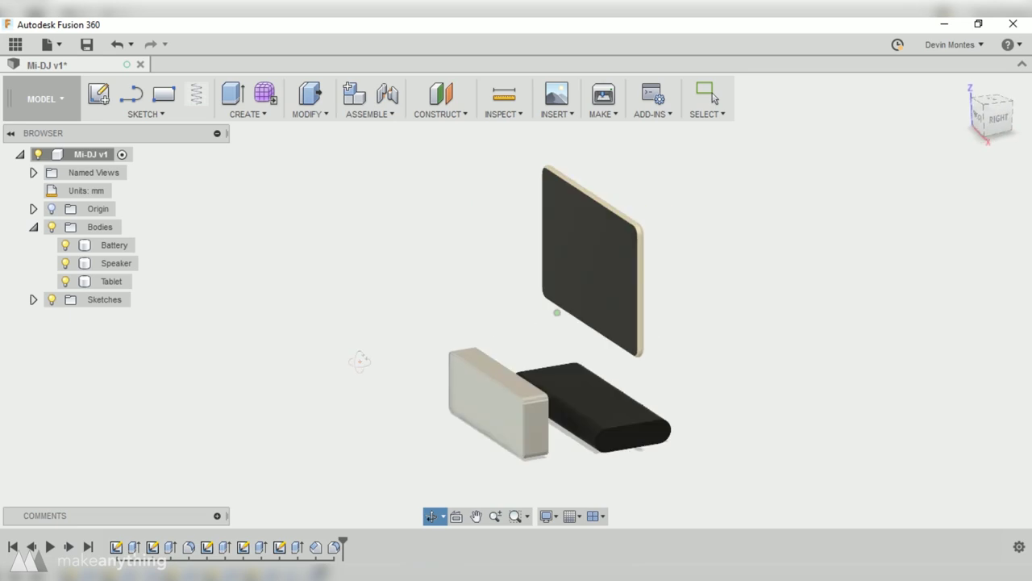
right_click(127, 282)
left_click(139, 283)
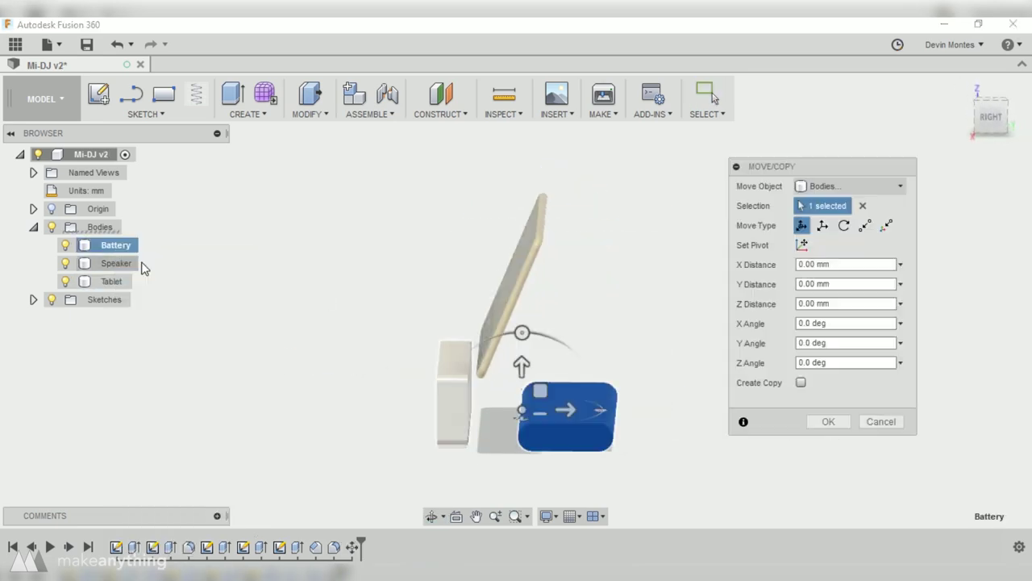
left_click_drag(522, 332, 539, 369)
key("Return")
scroll(613, 444, "up", 2)
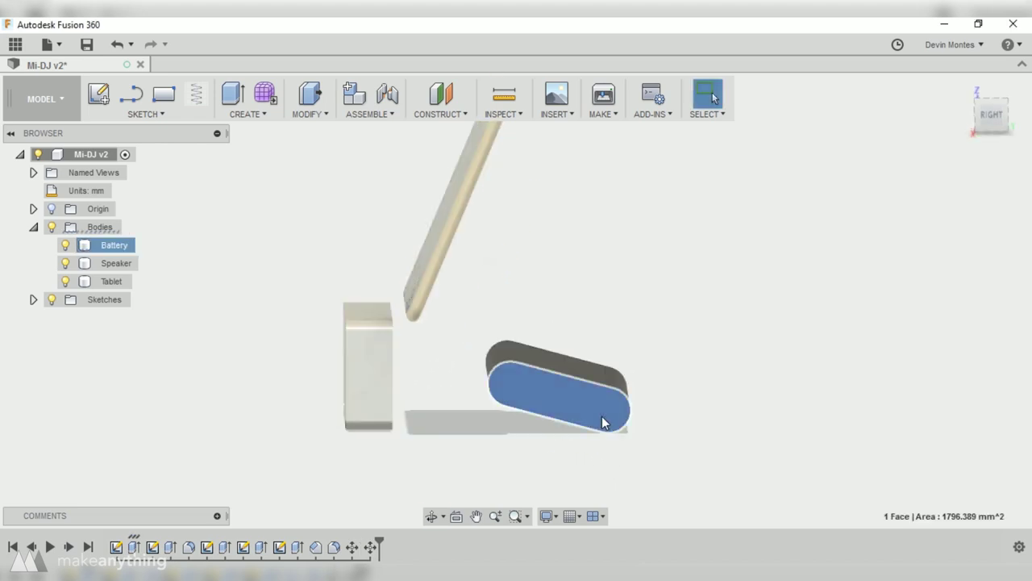
Step: Start a sketch on the battery's face, with a horizontal line constraint and the rounded end fixed
left_click(164, 95)
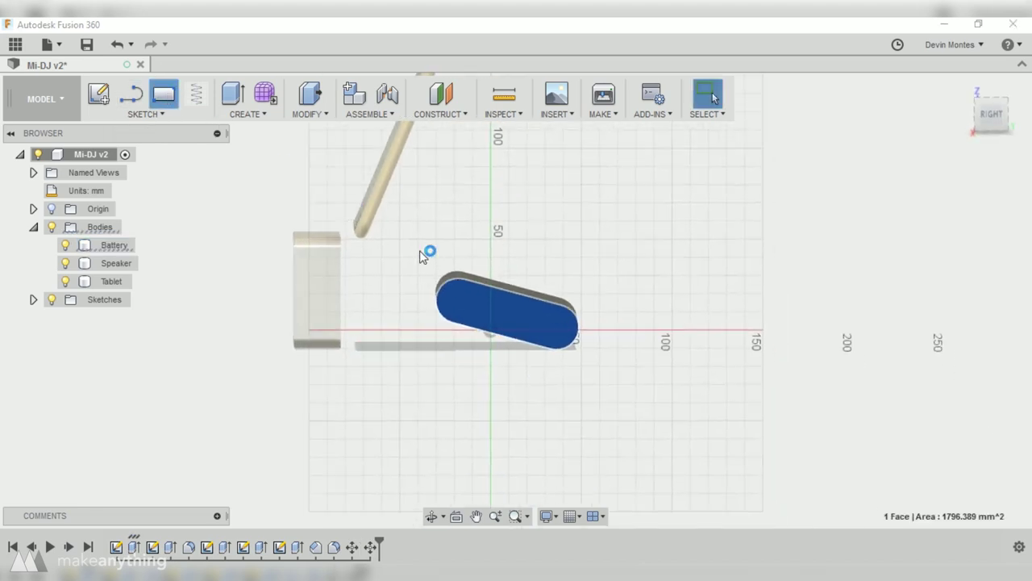
left_click(500, 310)
left_click(166, 113)
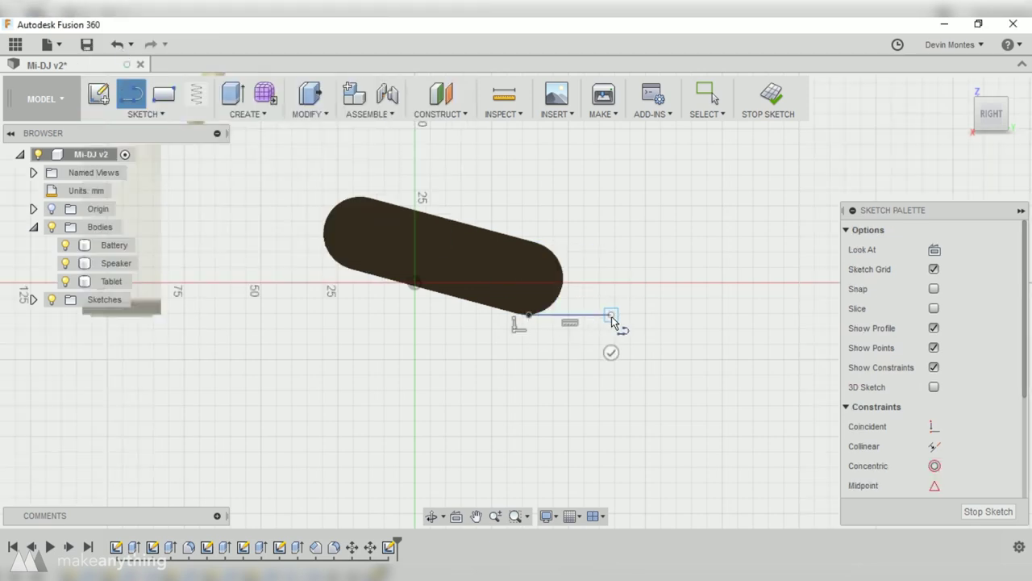
right_click(574, 321)
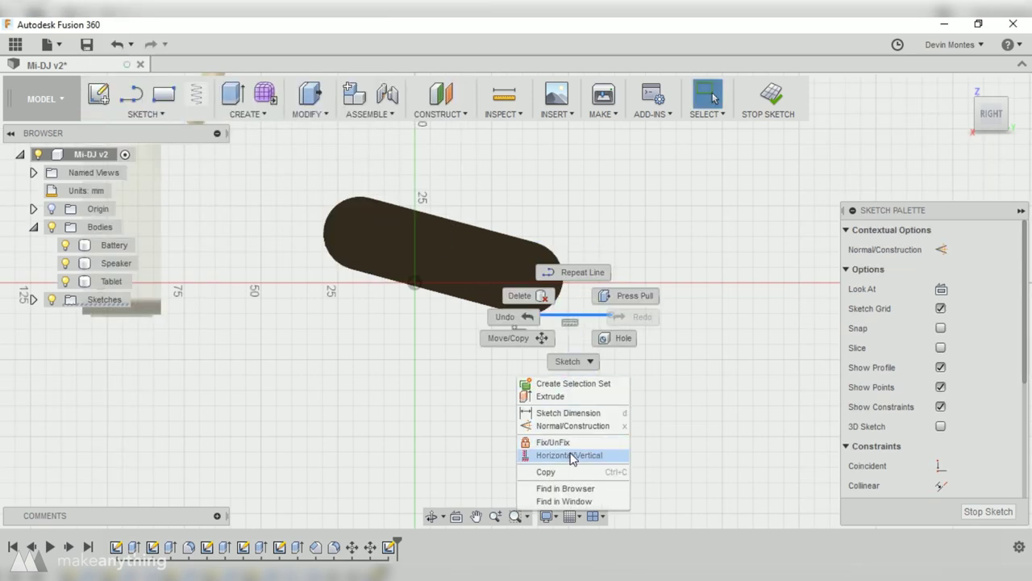
left_click(570, 455)
right_click(553, 312)
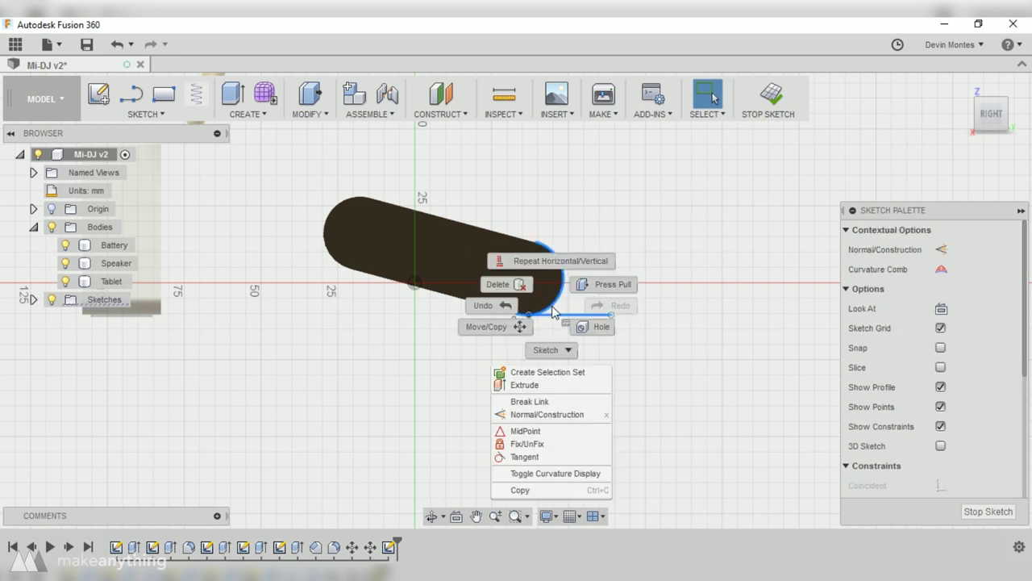
left_click(526, 445)
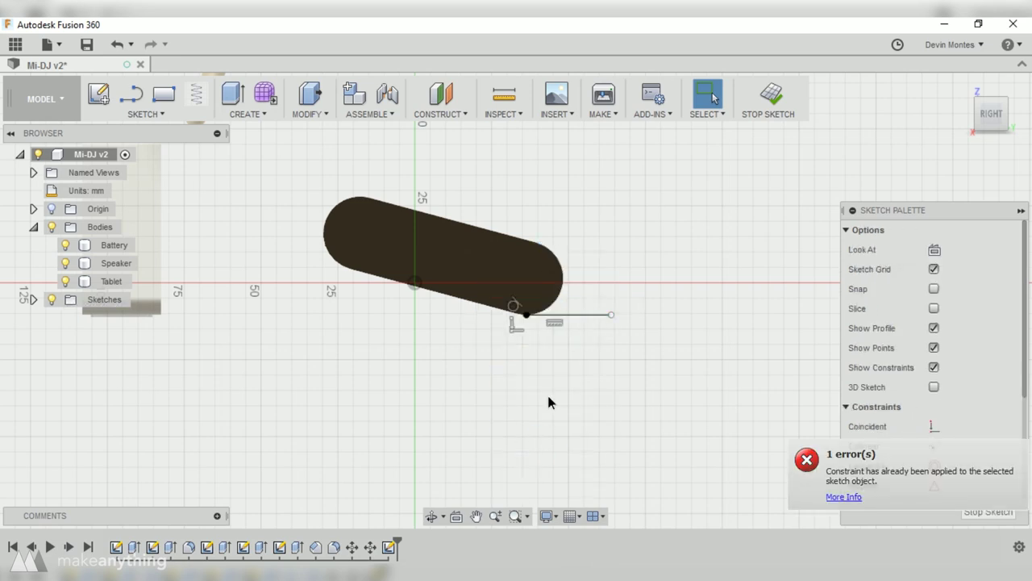
Step: Draw the line from the speaker's bottom corner to beneath the battery's rounded end
middle_click_drag(568, 364, 669, 381)
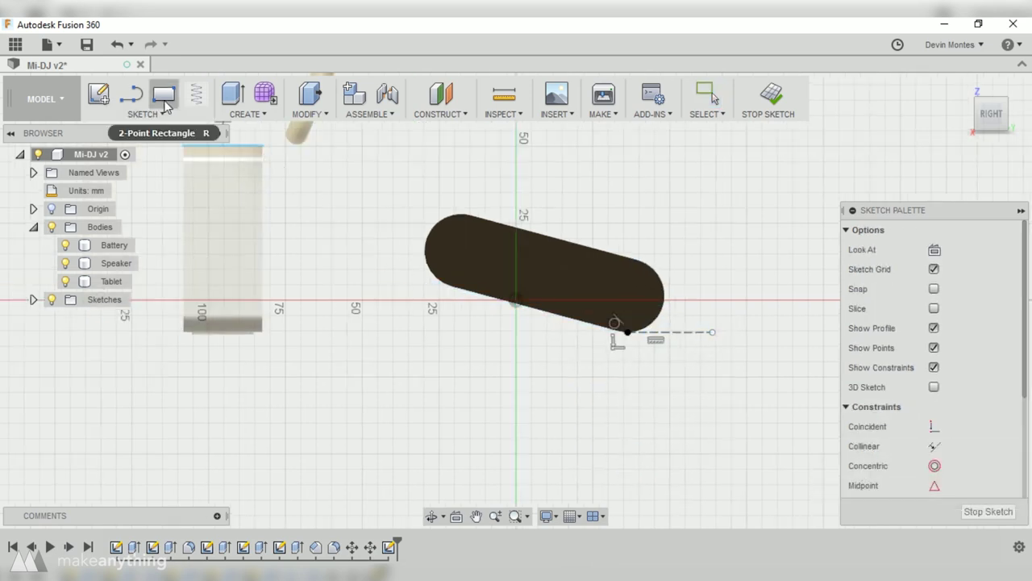
left_click(250, 334)
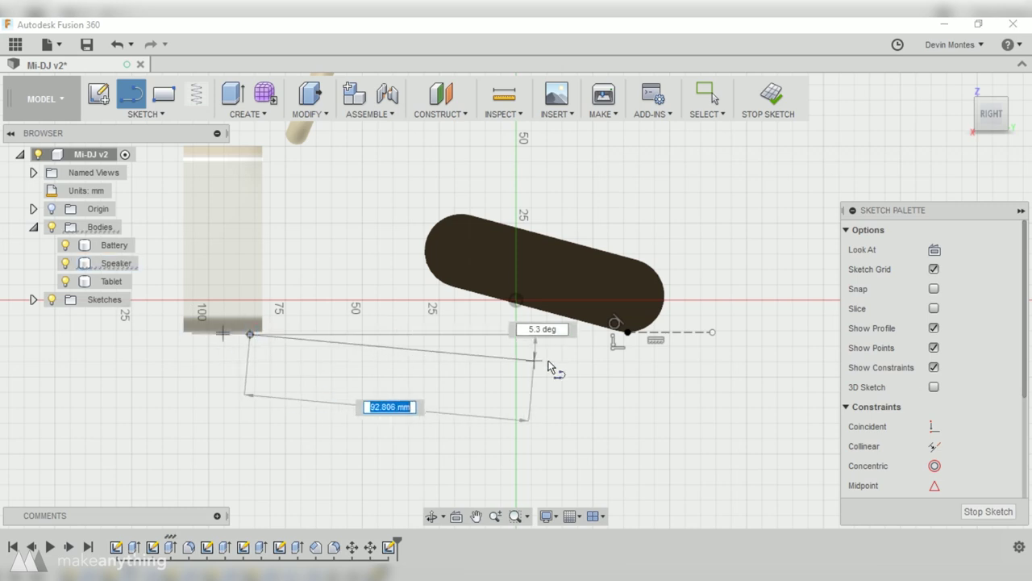
scroll(630, 338, "up", 5)
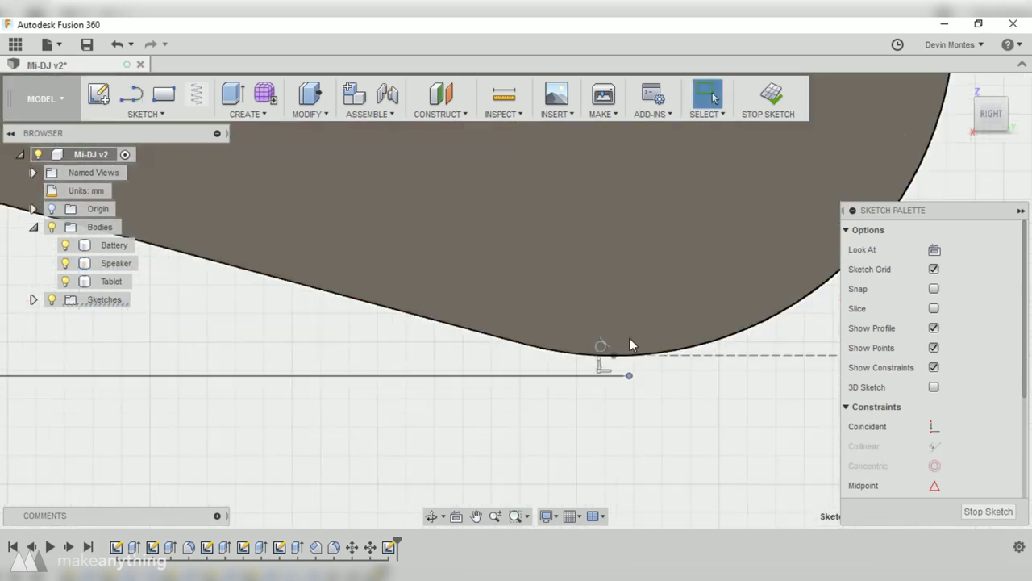
left_click(608, 392)
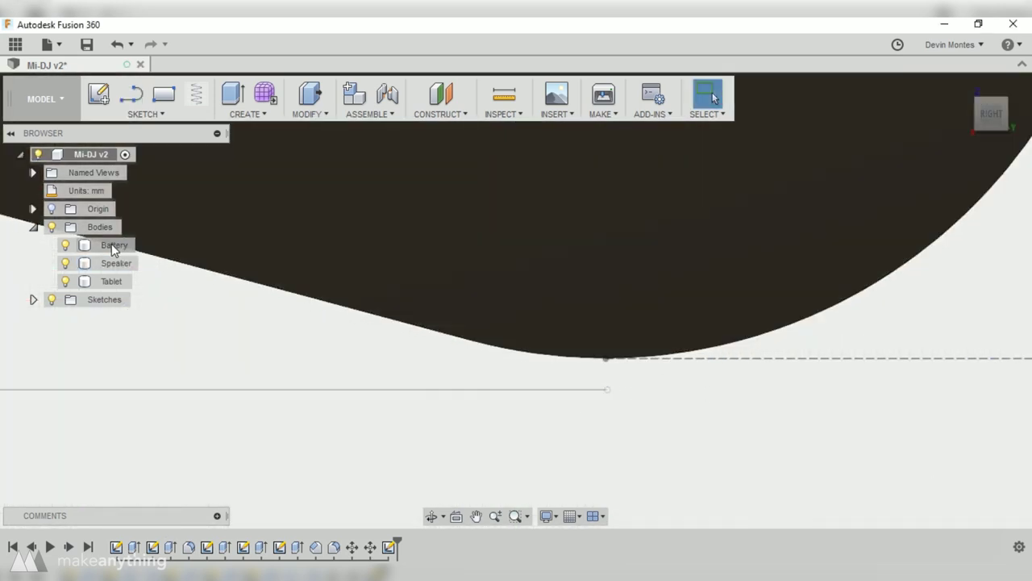
right_click(113, 245)
Step: Move the Battery point-to-point so its rounded underside sits on the sketched line
left_click(129, 250)
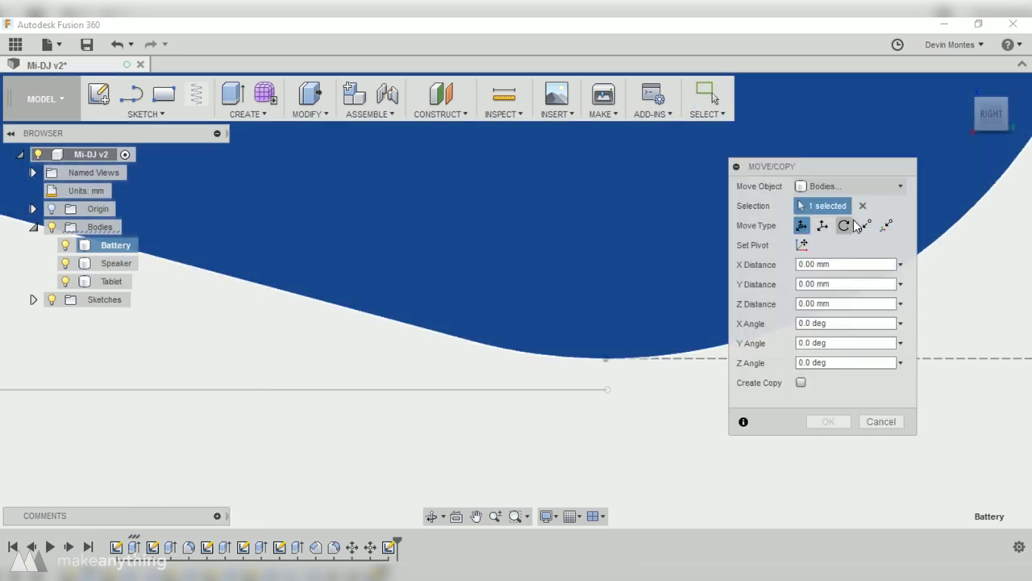
left_click(864, 225)
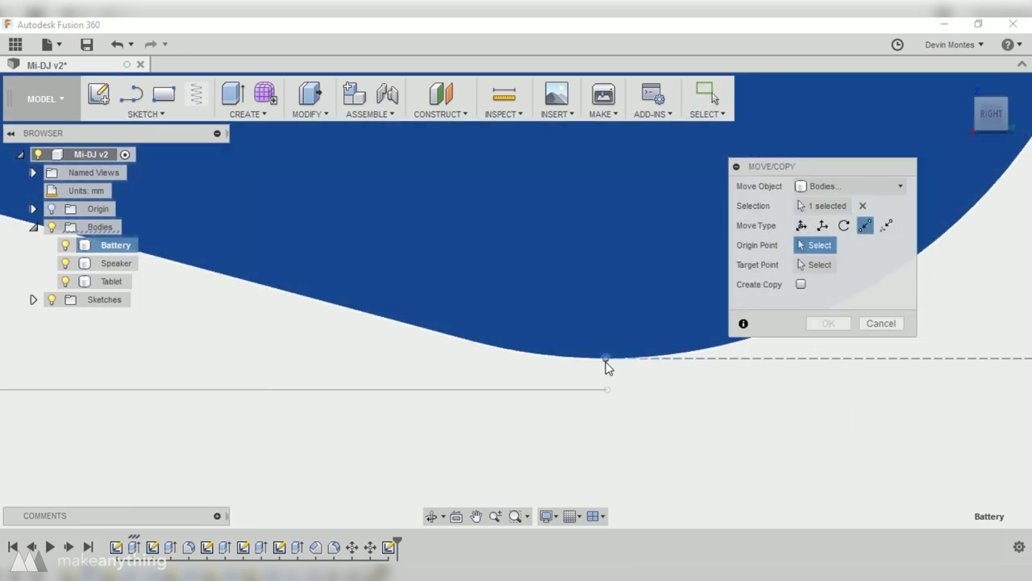
left_click(607, 391)
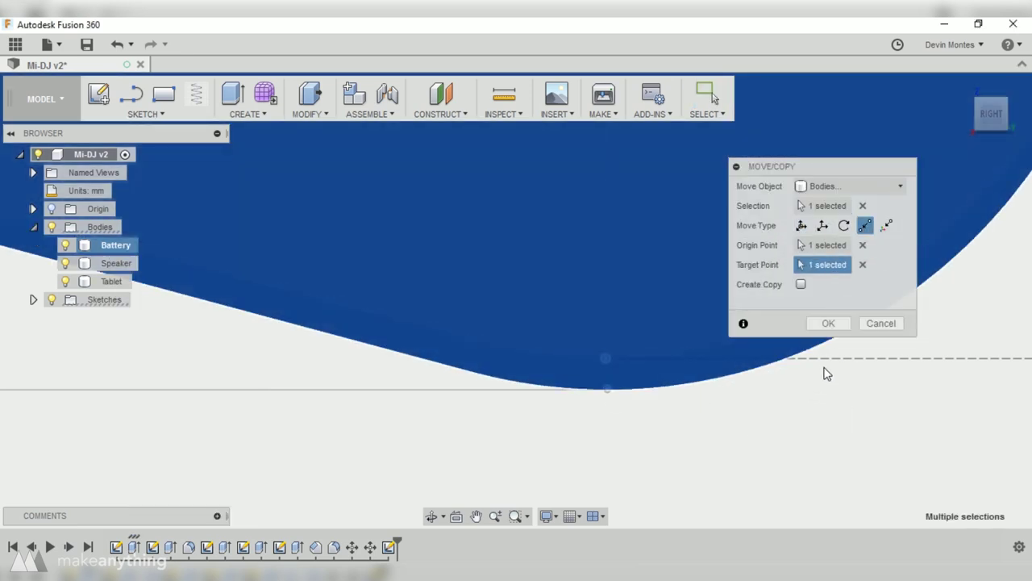
left_click(829, 322)
scroll(693, 334, "down", 10)
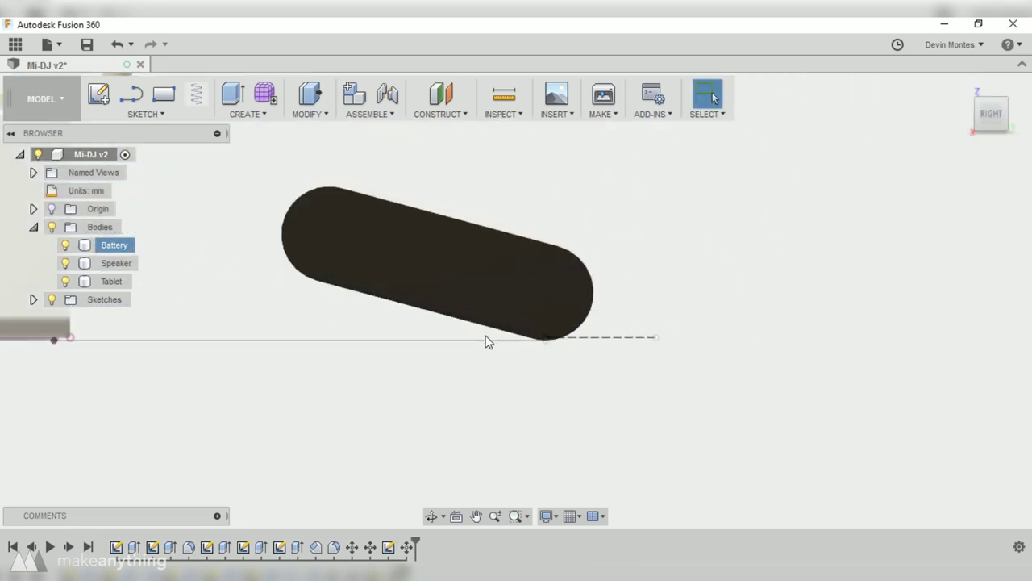
middle_click_drag(468, 346, 335, 361, "shift")
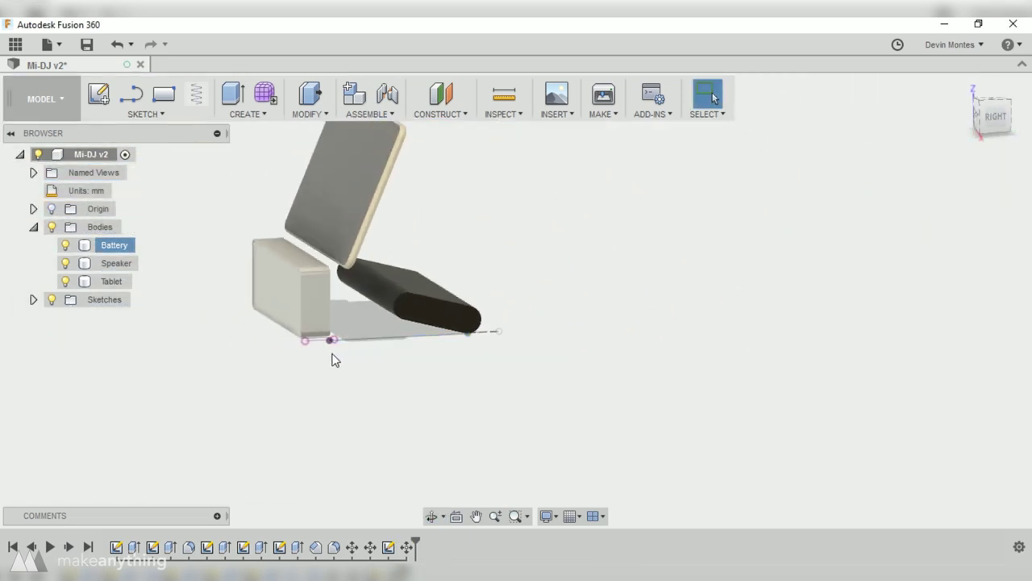
Step: Edit the line sketch from the timeline and orbit around the finished stand
right_click(389, 548)
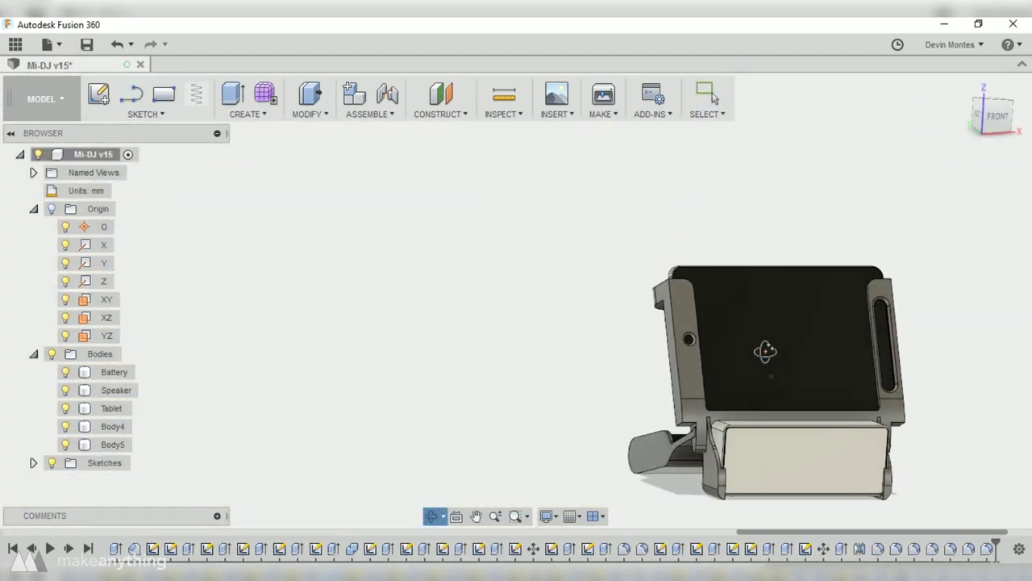
left_click_drag(765, 351, 556, 387)
key("Escape")
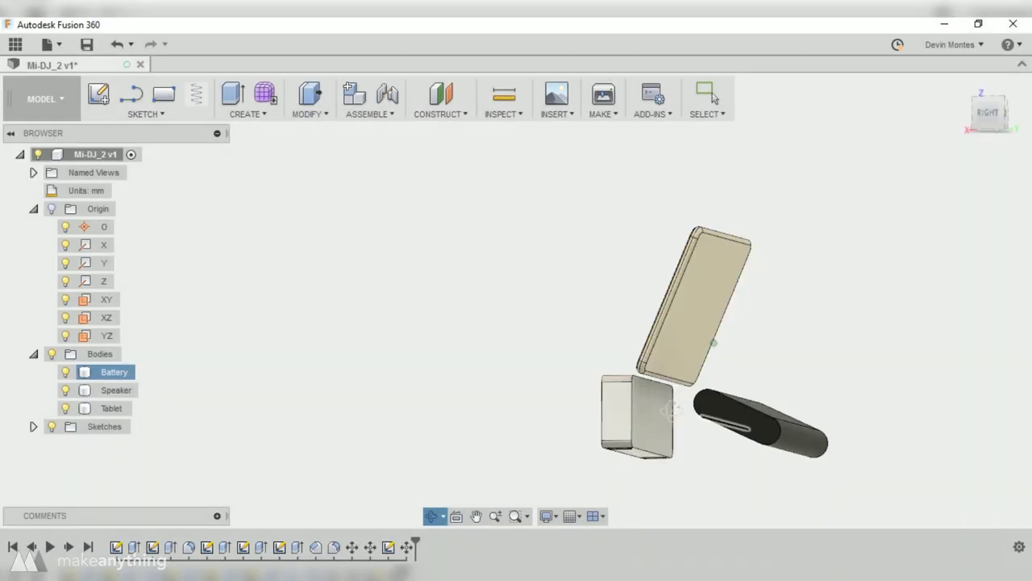
Step: Create an offset plane 60 mm from the YZ origin plane, checked from the bottom view
left_click_drag(722, 363, 774, 344)
key("Escape")
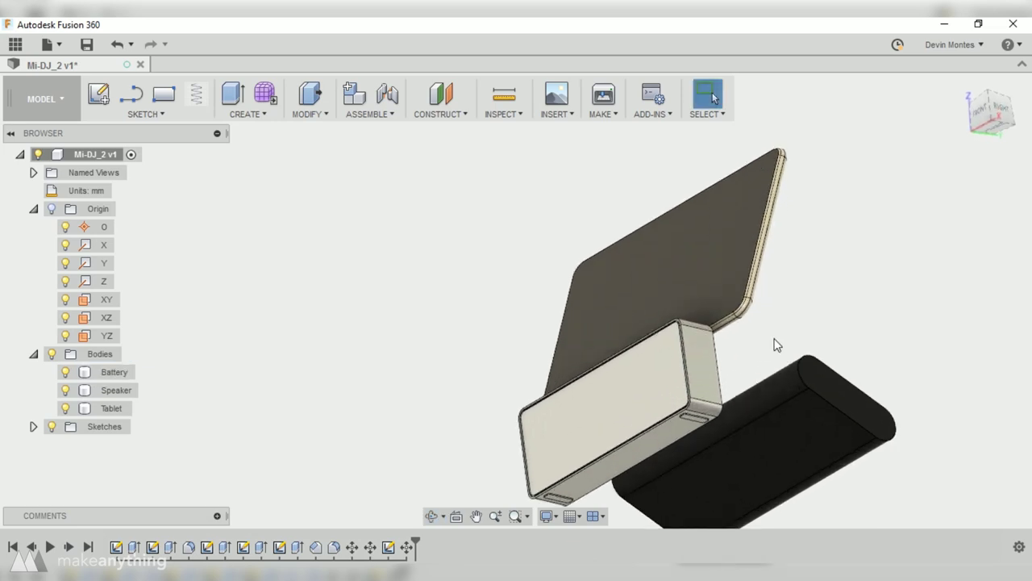
left_click(90, 334)
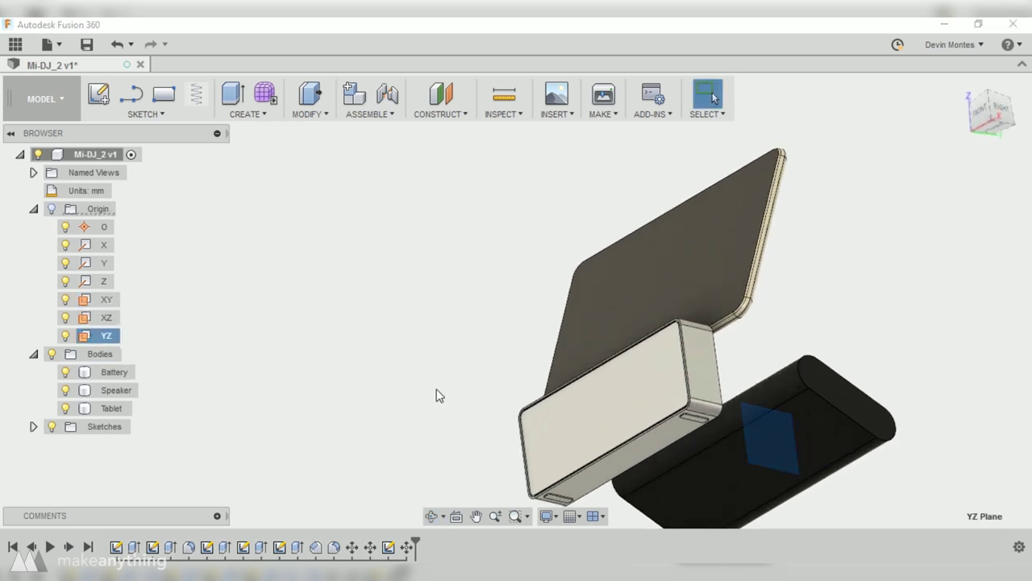
left_click(474, 115)
left_click(463, 131)
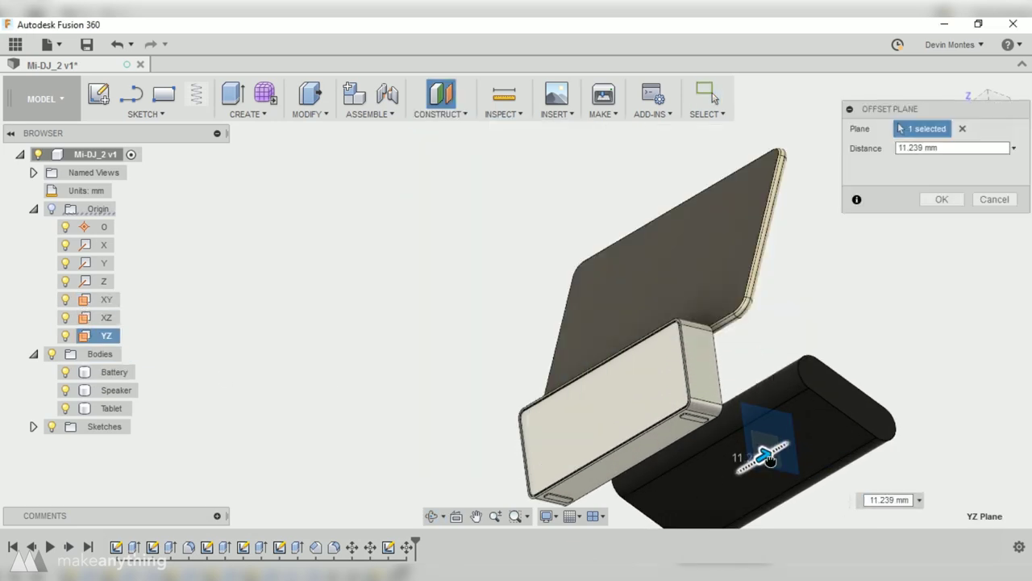
left_click_drag(985, 110, 781, 90)
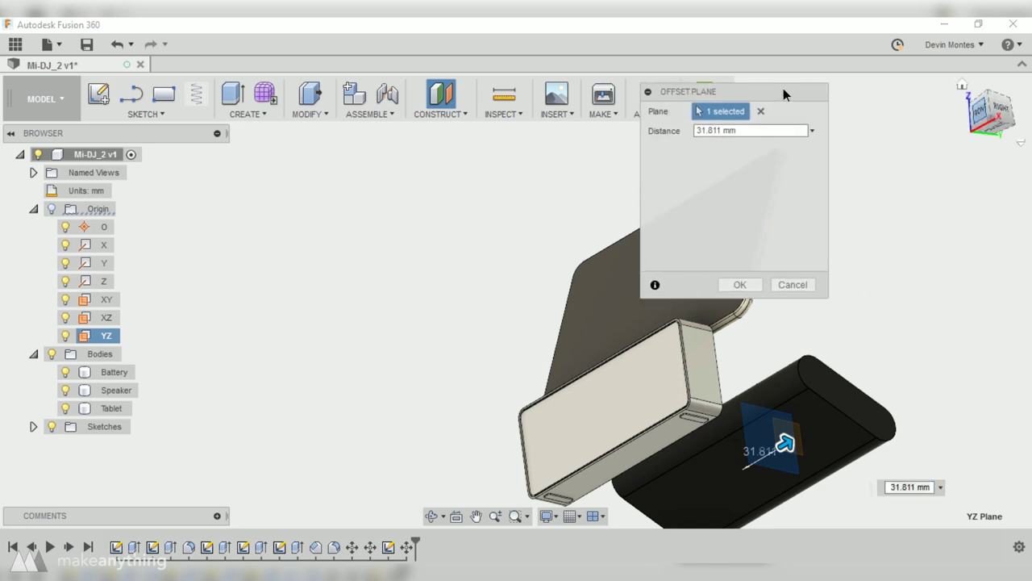
left_click(1010, 113)
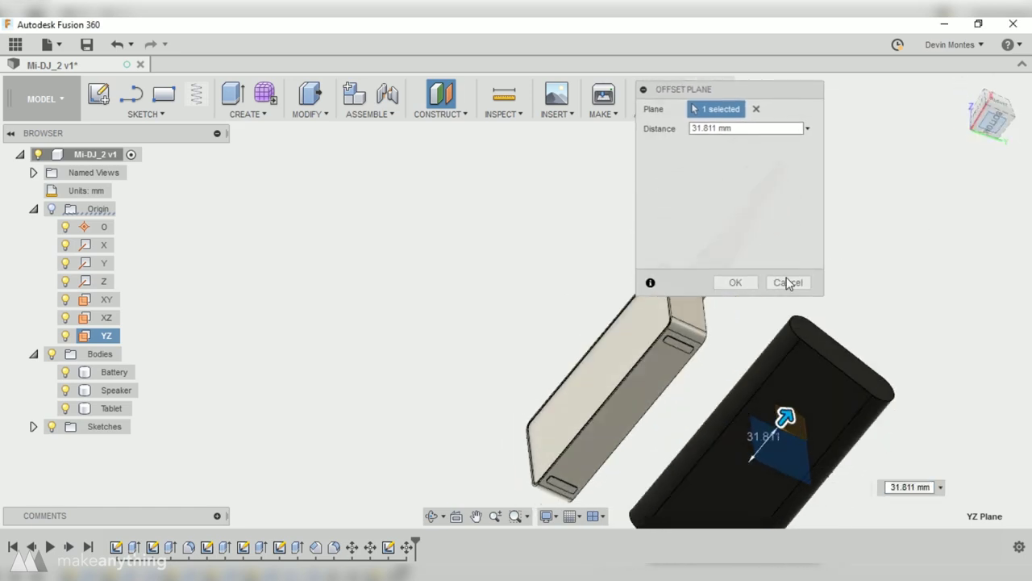
left_click_drag(777, 90, 206, 158)
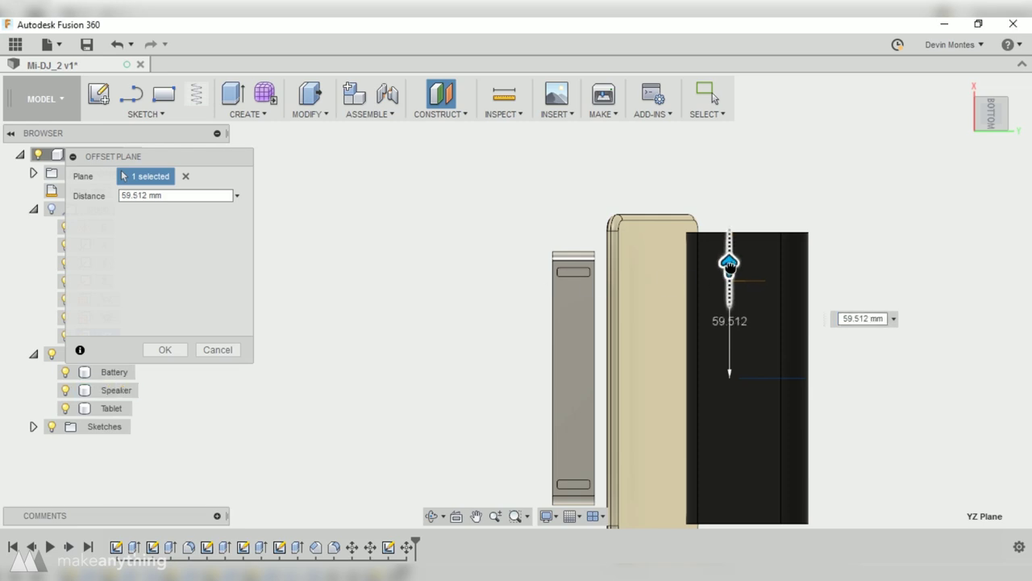
key("Return")
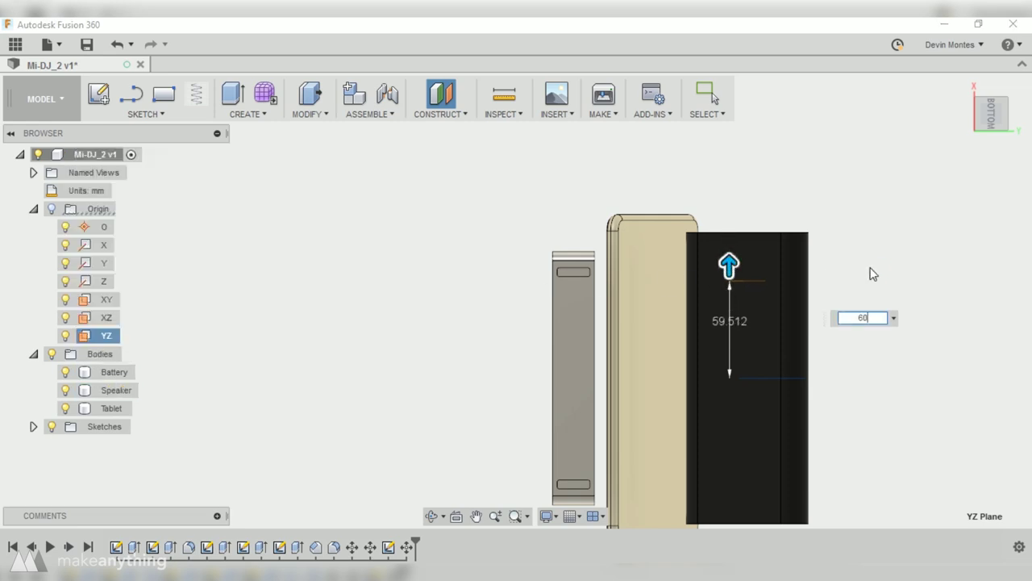
middle_click_drag(743, 282, 743, 364, "shift")
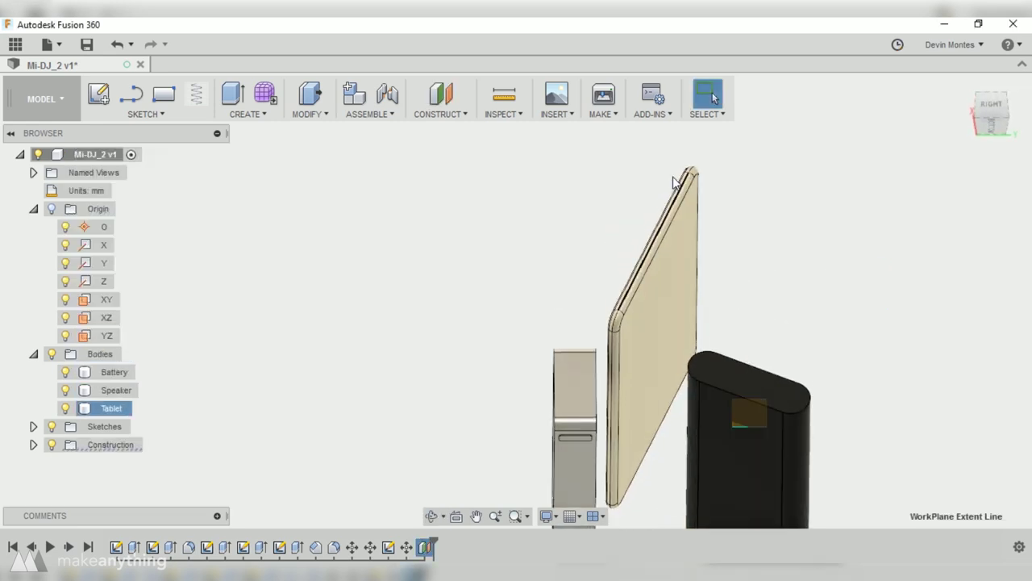
Step: Add a Section Analysis cutaway through the bodies on the offset plane
left_click(516, 117)
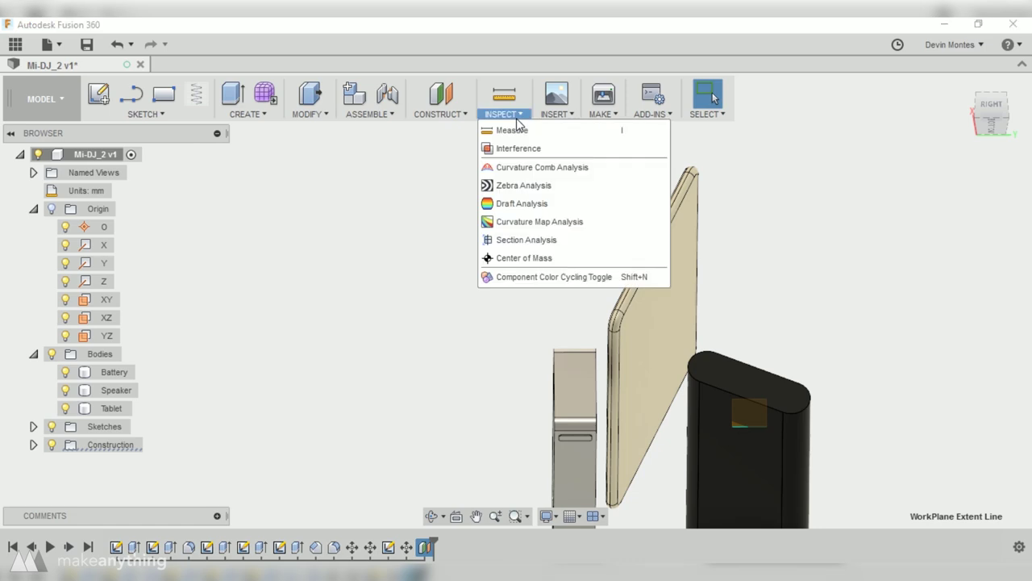
left_click(538, 239)
left_click(749, 427)
left_click(165, 247)
middle_click_drag(726, 404, 725, 452, "shift")
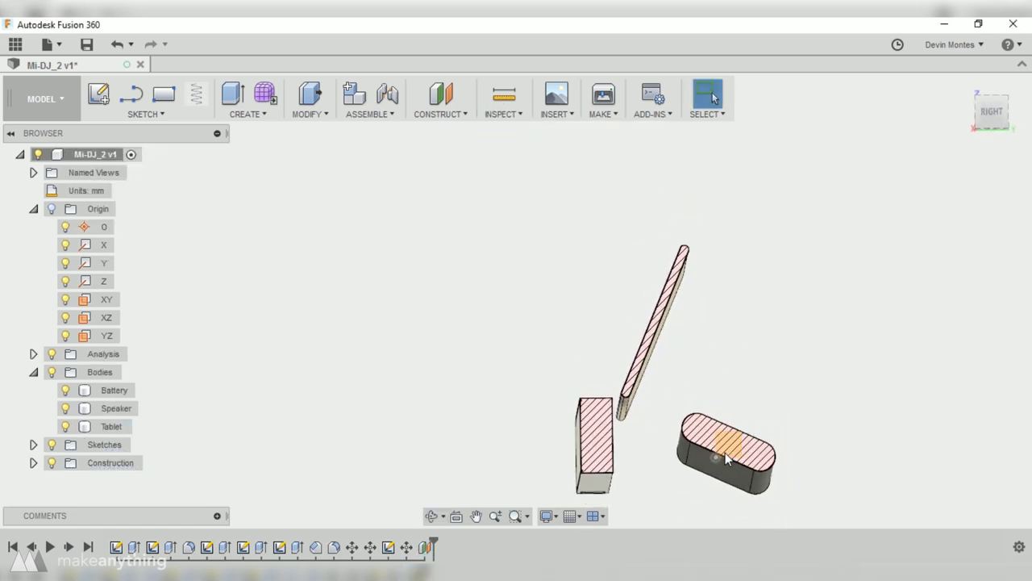
Step: Start a sketch on the section plane and project the body edges into it
left_click(134, 105)
left_click(147, 114)
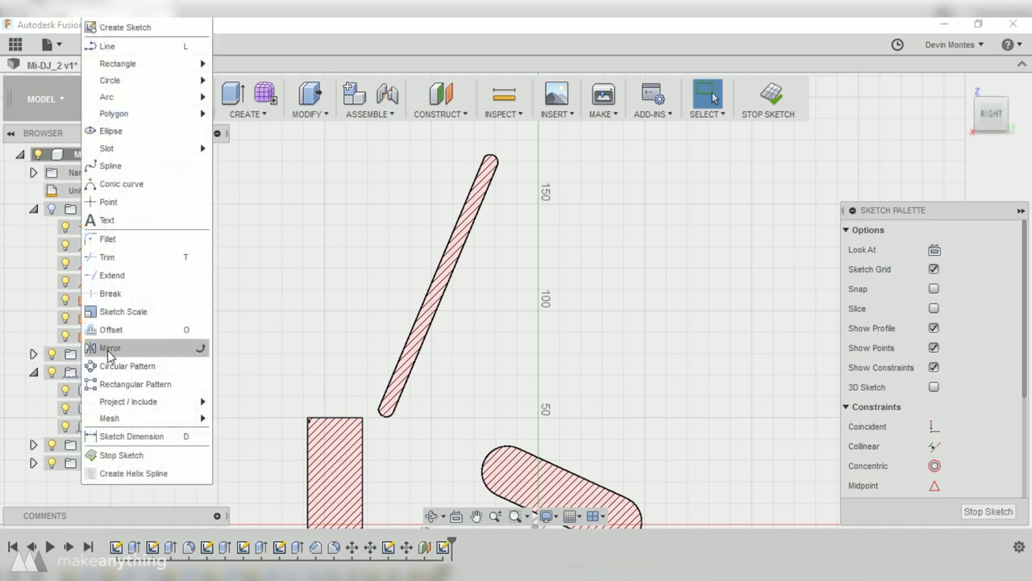
left_click(238, 404)
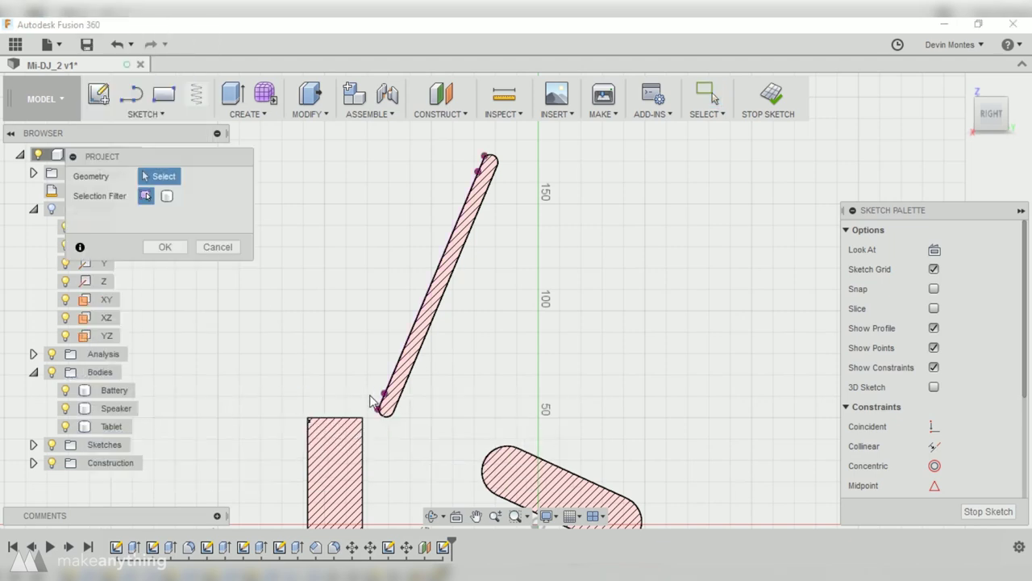
middle_click_drag(416, 377, 405, 377, "shift")
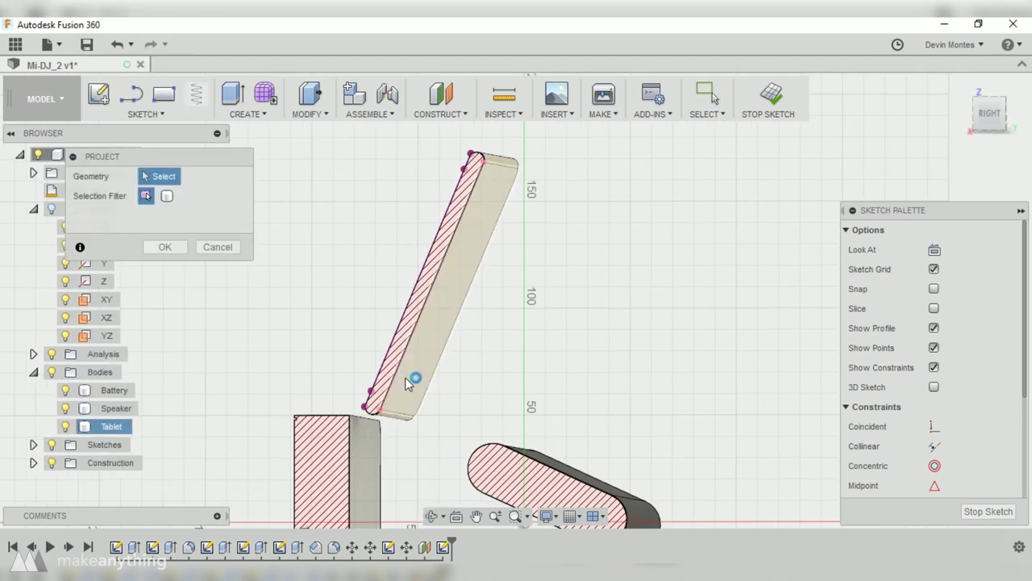
mouse_move(368, 457)
middle_mouse_down("shift")
mouse_move(307, 477)
mouse_move(496, 329)
mouse_move(586, 327)
mouse_move(511, 275)
mouse_move(450, 407)
mouse_move(196, 246)
middle_mouse_up("shift")
left_click(201, 247)
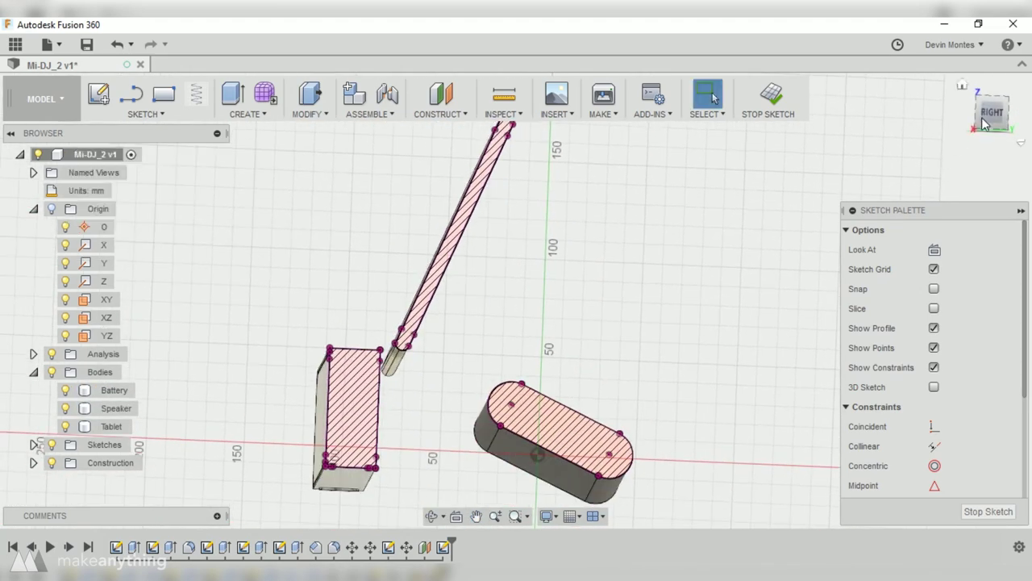
scroll(249, 279, "up", 3)
Step: Draw frame lines along the battery, tablet and speaker, with strut lines spaced 5.00 apart
key("l")
left_click(482, 383)
scroll(491, 253, "up", 2)
middle_click_drag(330, 157, 432, 254)
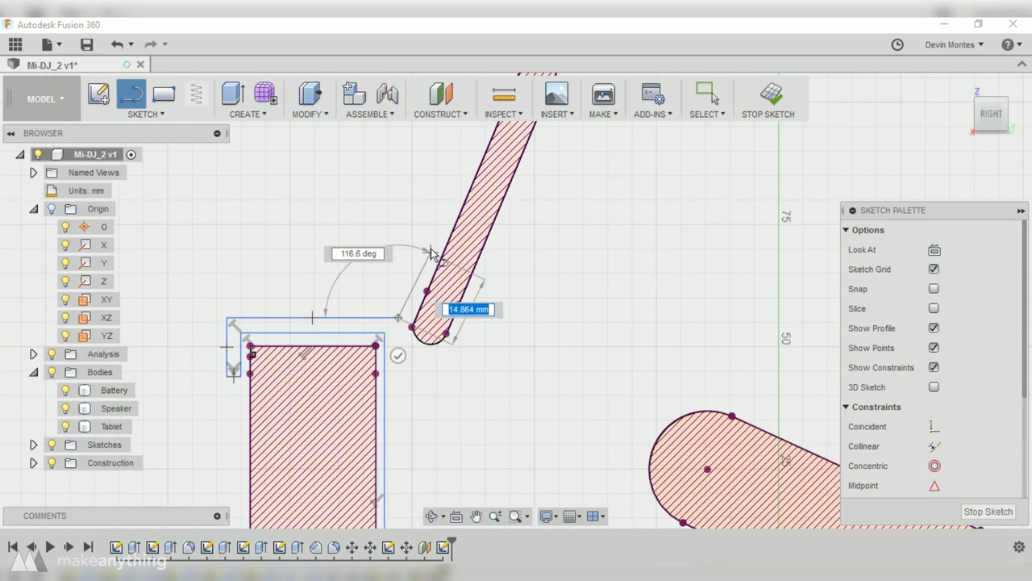
scroll(446, 368, "down", 3)
middle_click_drag(446, 368, 439, 234)
scroll(487, 236, "down", 3)
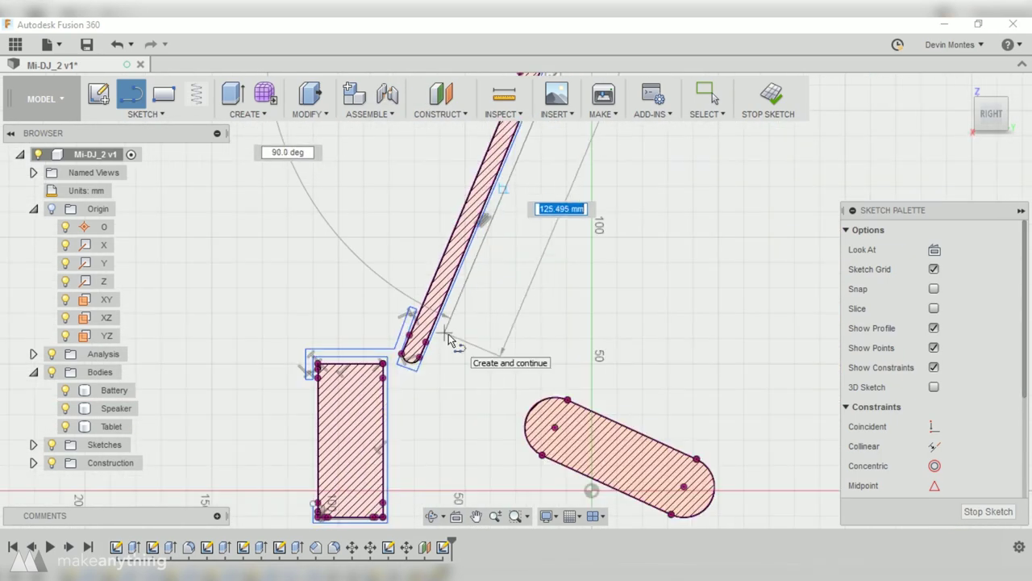
scroll(249, 414, "up", 3)
middle_click_drag(478, 175, 402, 284)
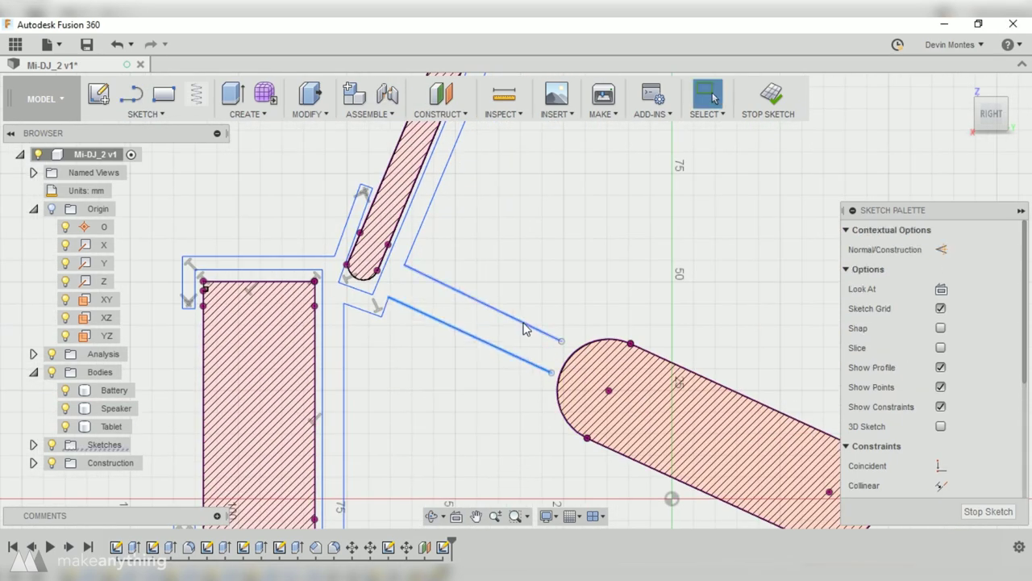
double_click(550, 372)
key("Return")
middle_click_drag(551, 295, 511, 269)
right_click(452, 321)
key("Escape")
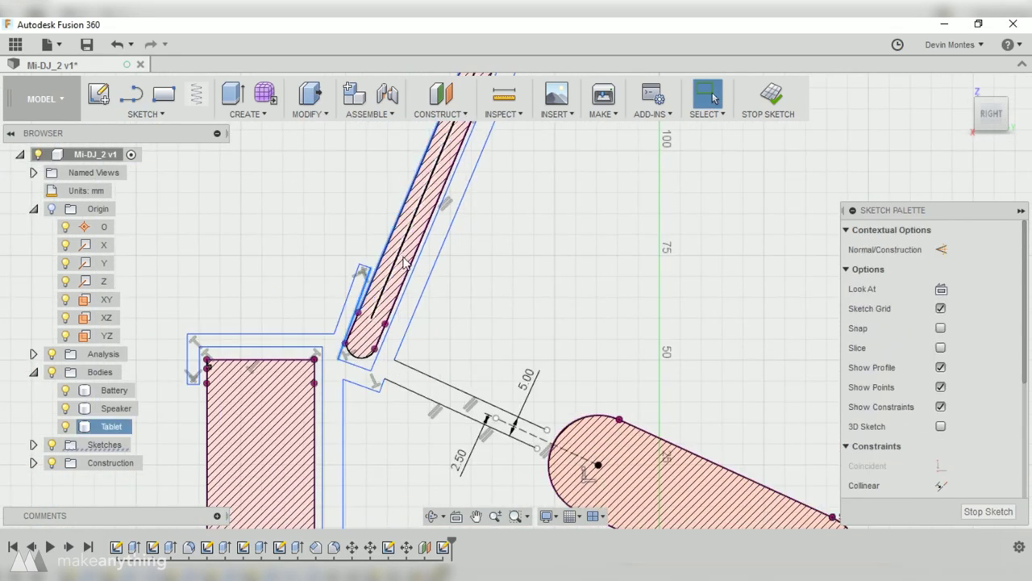
Step: Offset the speaker outline outward by 3.00 to form its surround
middle_click_drag(376, 355, 379, 428)
right_click(380, 259)
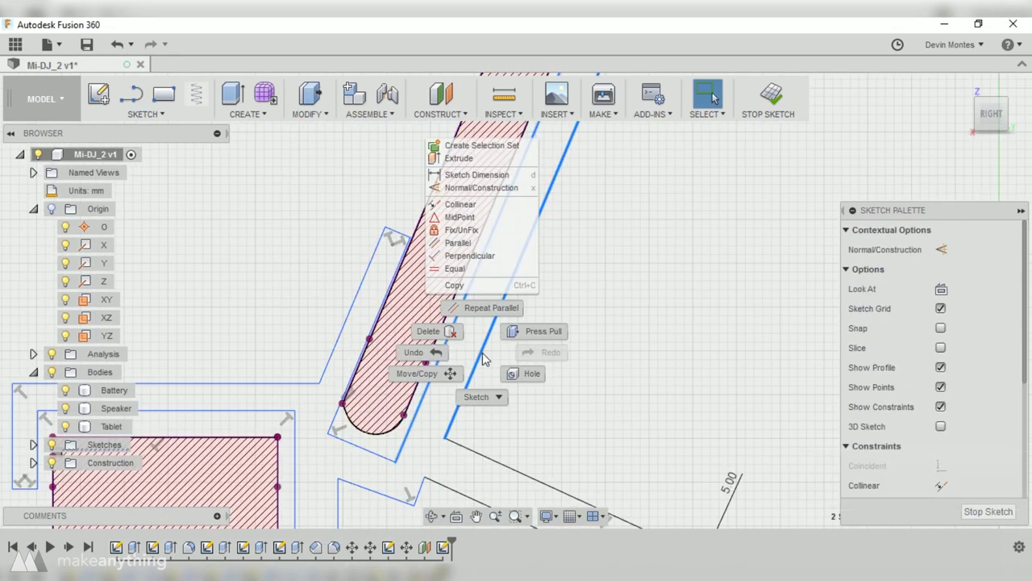
key("Escape")
scroll(479, 363, "up", 3)
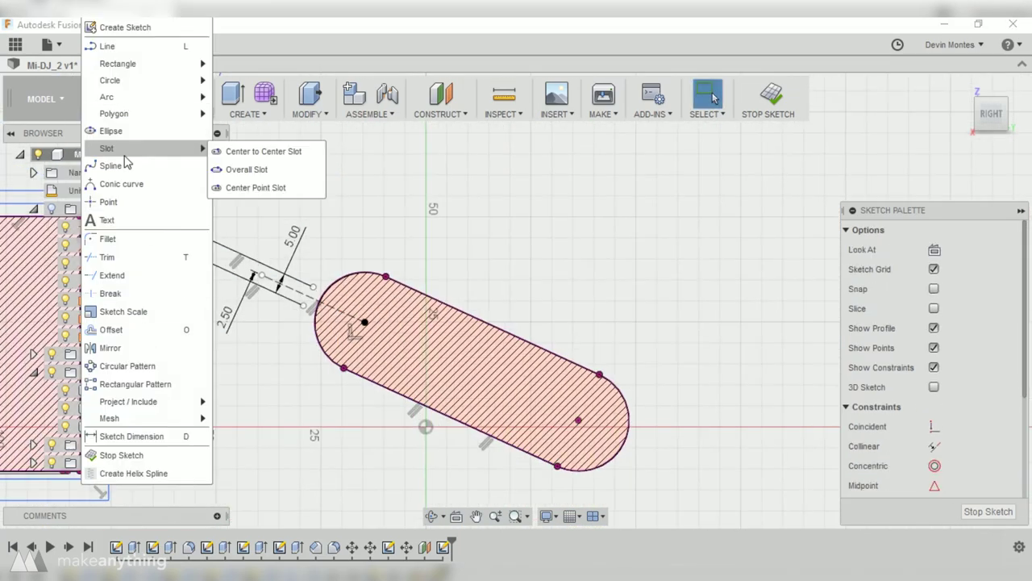
left_click(299, 147)
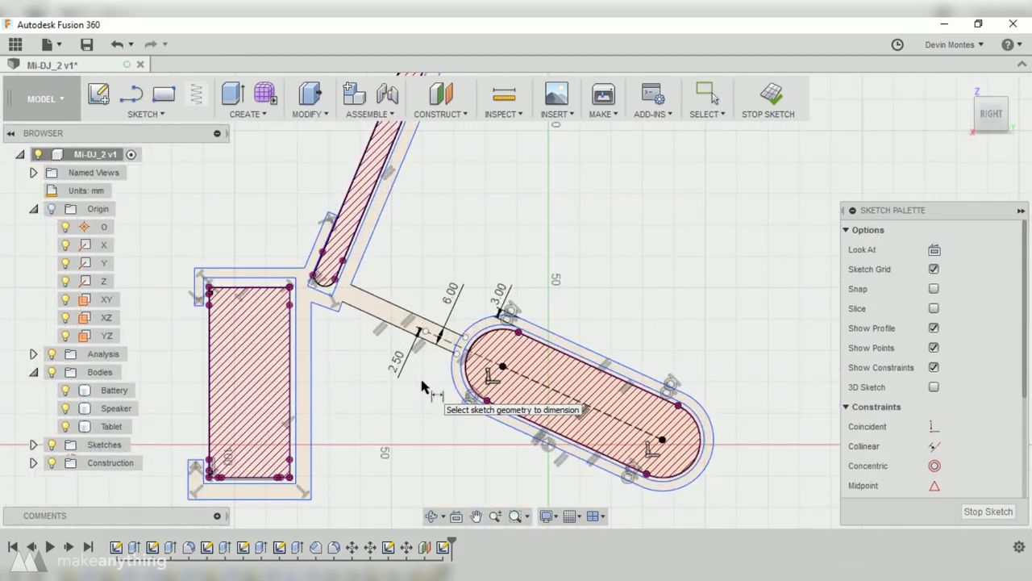
type("3")
key("Return")
scroll(500, 315, "up", 2)
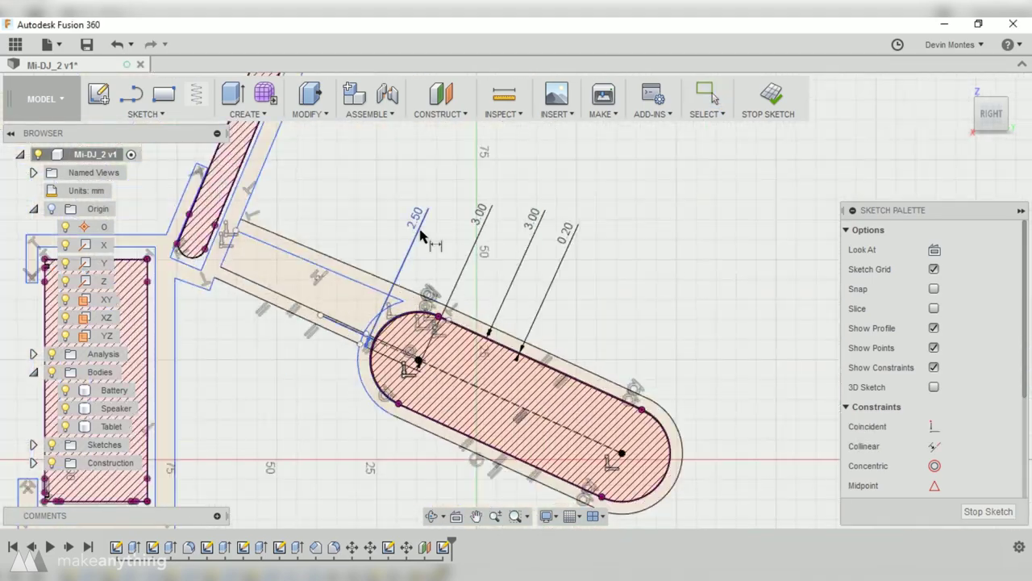
scroll(374, 344, "up", 6)
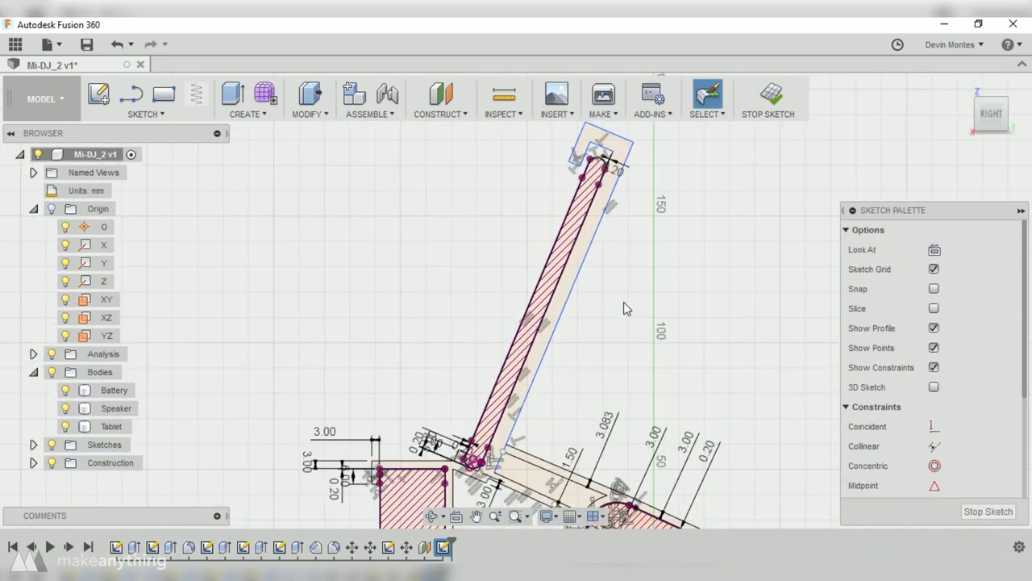
Step: Extrude the finished frame outline
left_click(146, 114)
mouse_move(204, 412)
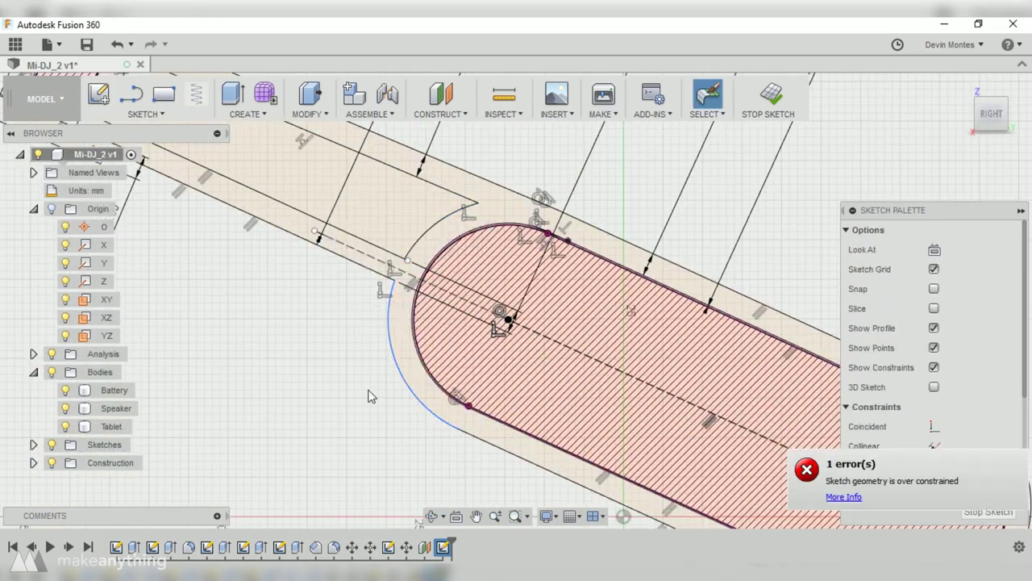
right_click(492, 379)
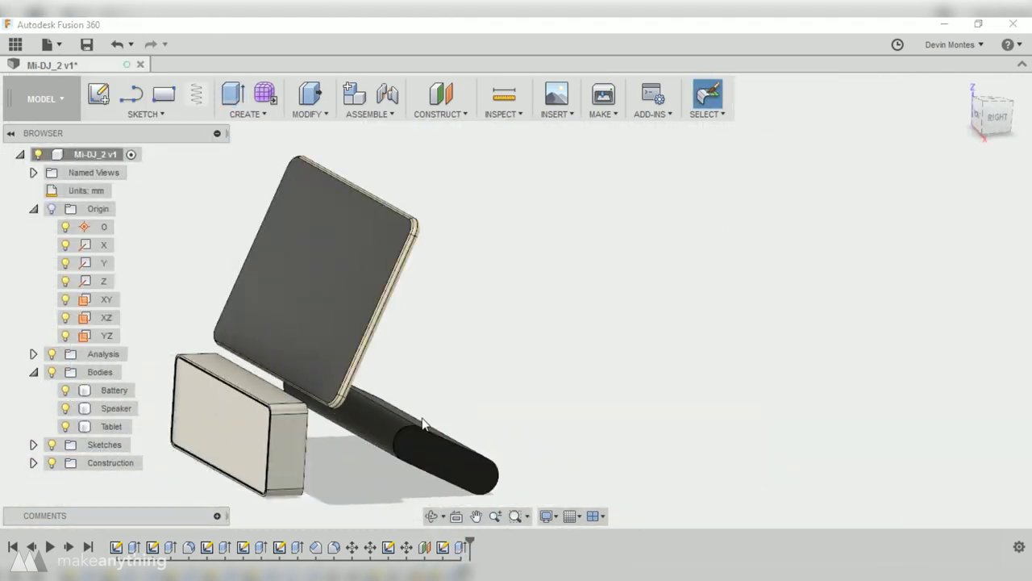
Step: Edit the frame extrude to a New Body operation at -15 mm distance
right_click(461, 550)
left_click(495, 439)
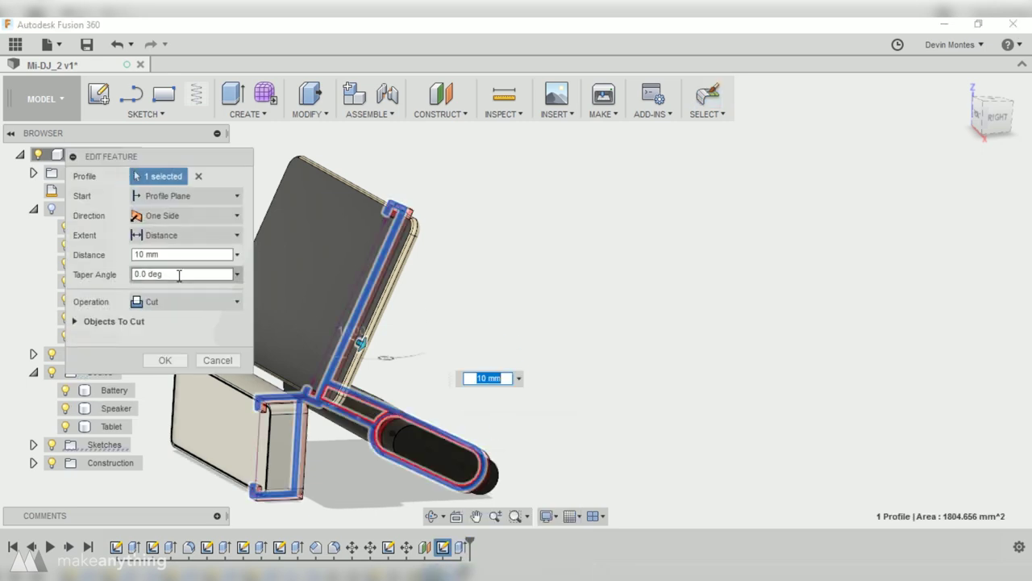
left_click(158, 301)
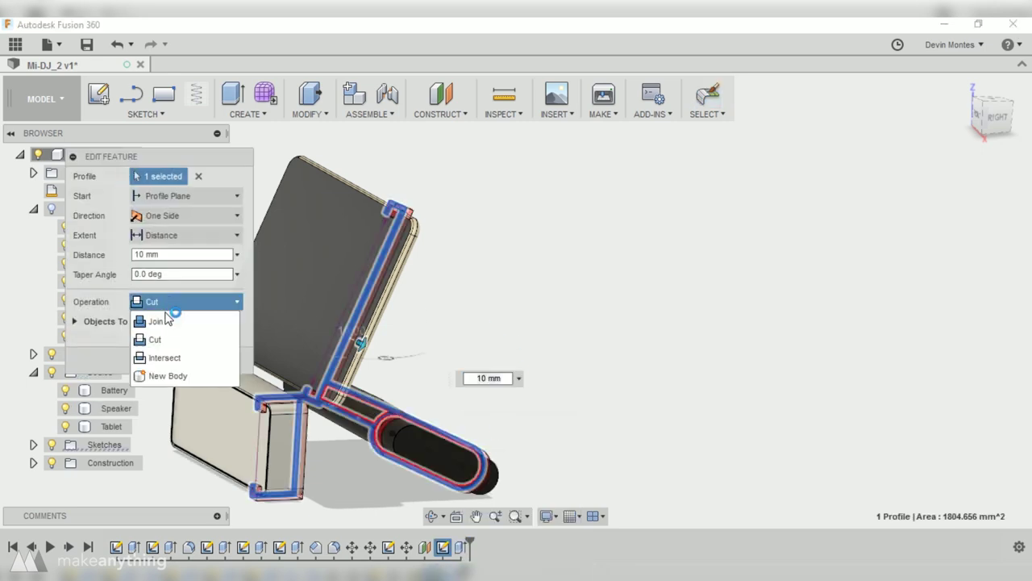
left_click(175, 376)
middle_click_drag(387, 291, 484, 212, "shift")
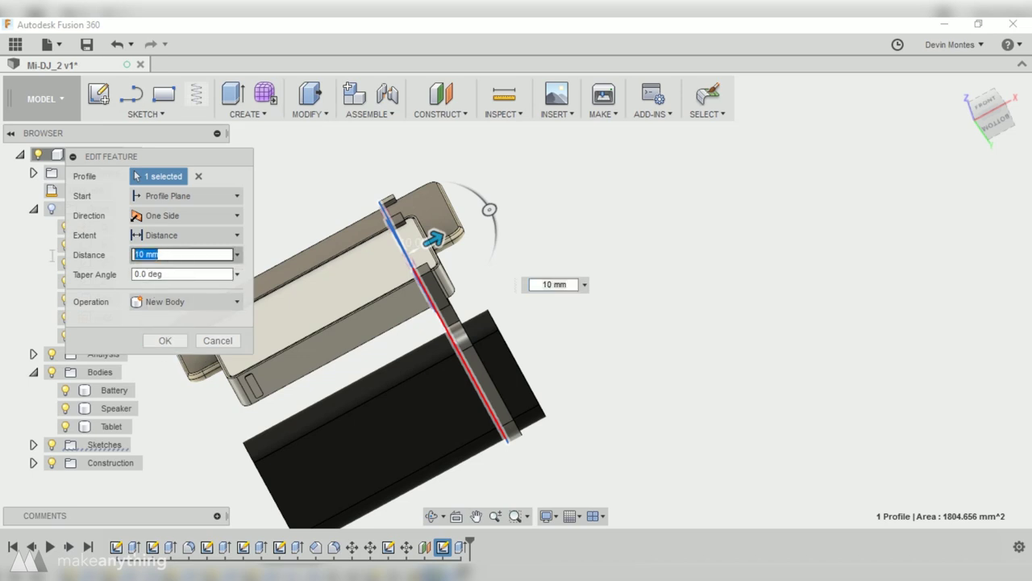
type("-20")
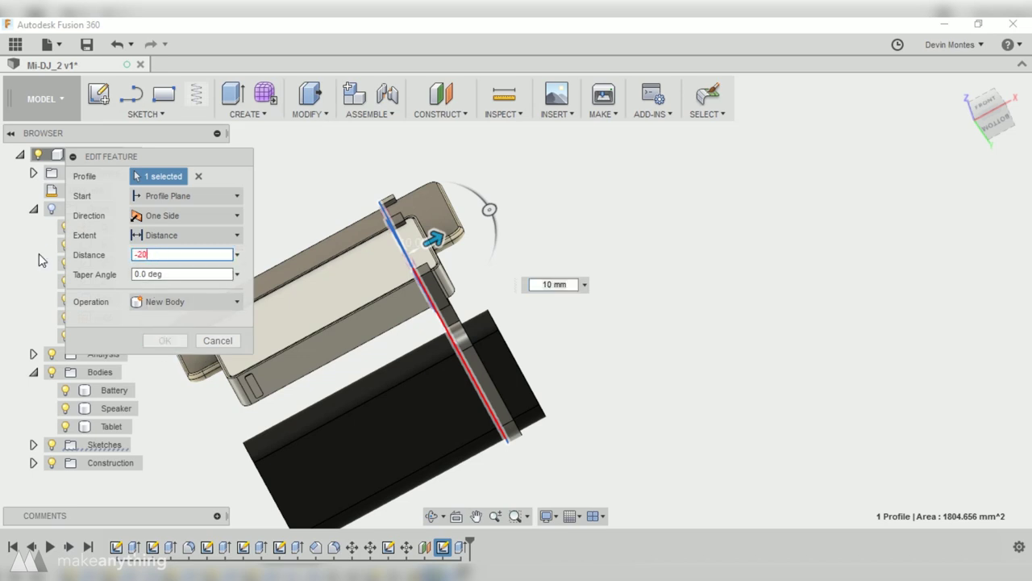
key("BackSpace")
key("BackSpace")
type("15")
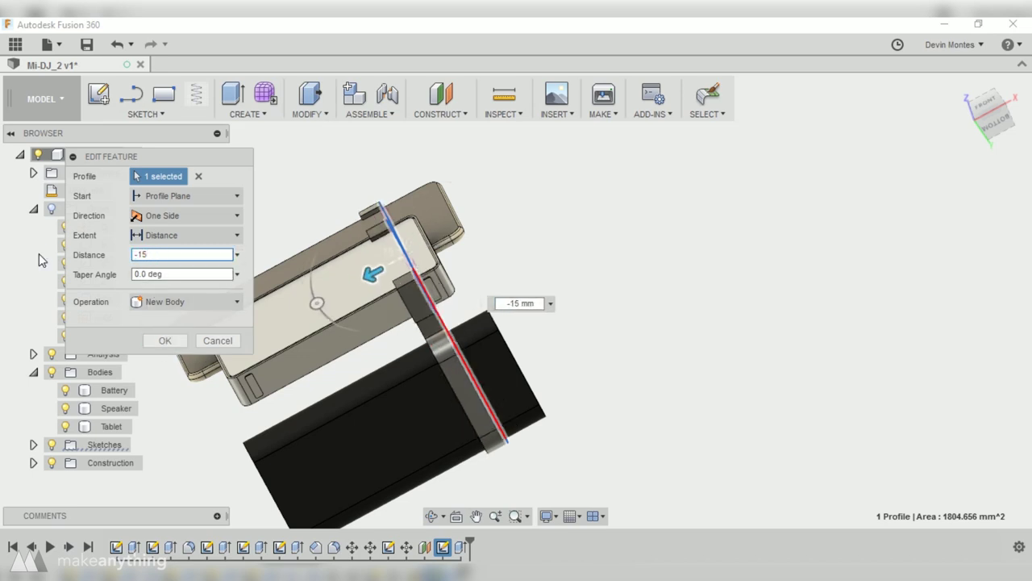
key("Return")
scroll(496, 193, "down", 3)
middle_click_drag(495, 194, 440, 323, "shift")
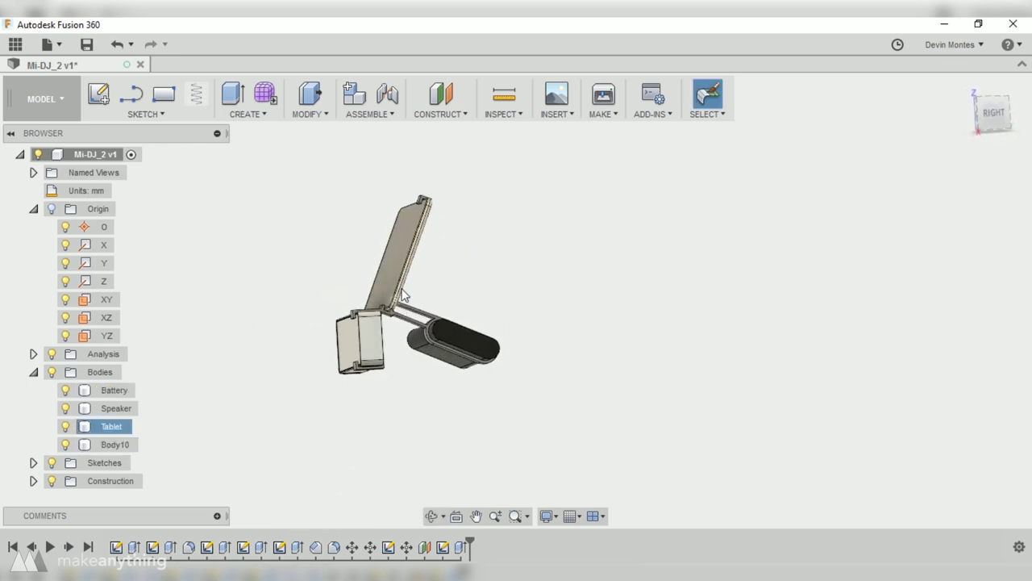
scroll(456, 275, "up", 3)
mouse_move(456, 274)
middle_mouse_down("shift")
mouse_move(441, 284)
mouse_move(448, 278)
middle_mouse_up("shift")
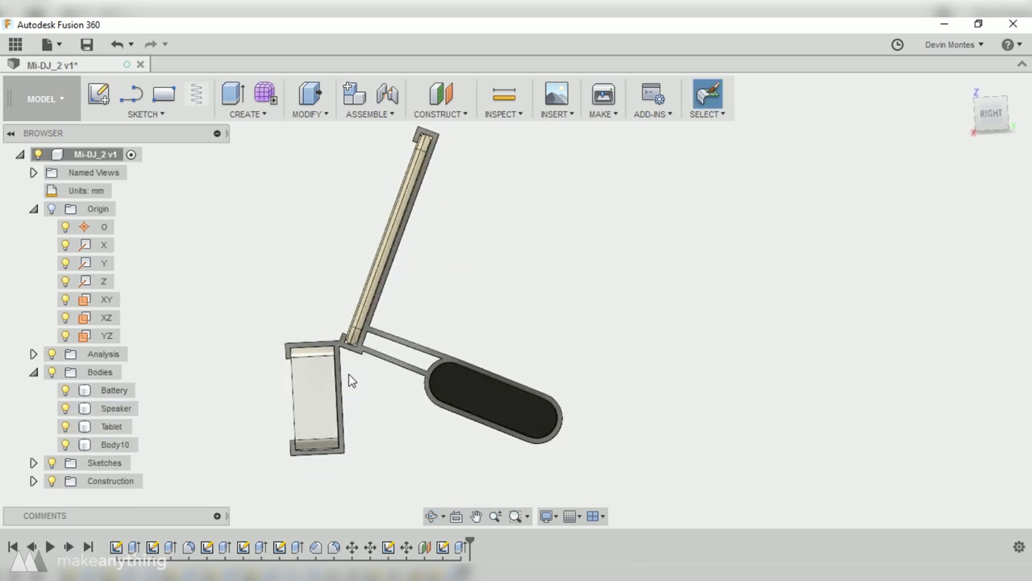
scroll(361, 359, "up", 4)
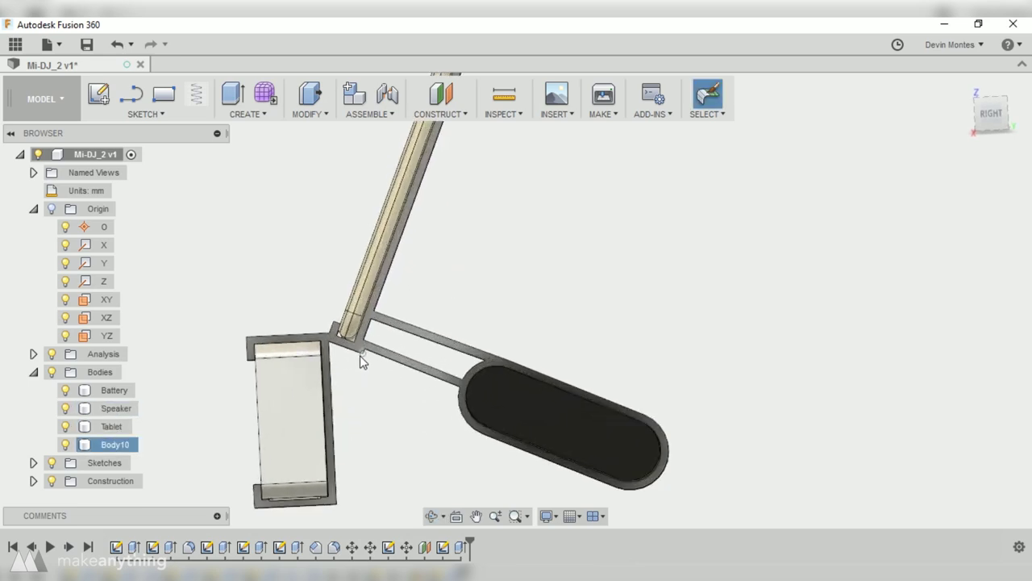
Step: Reopen the frame sketch, make the strut parallel, then extend and break frame lines at the junction
right_click(446, 551)
left_click(468, 440)
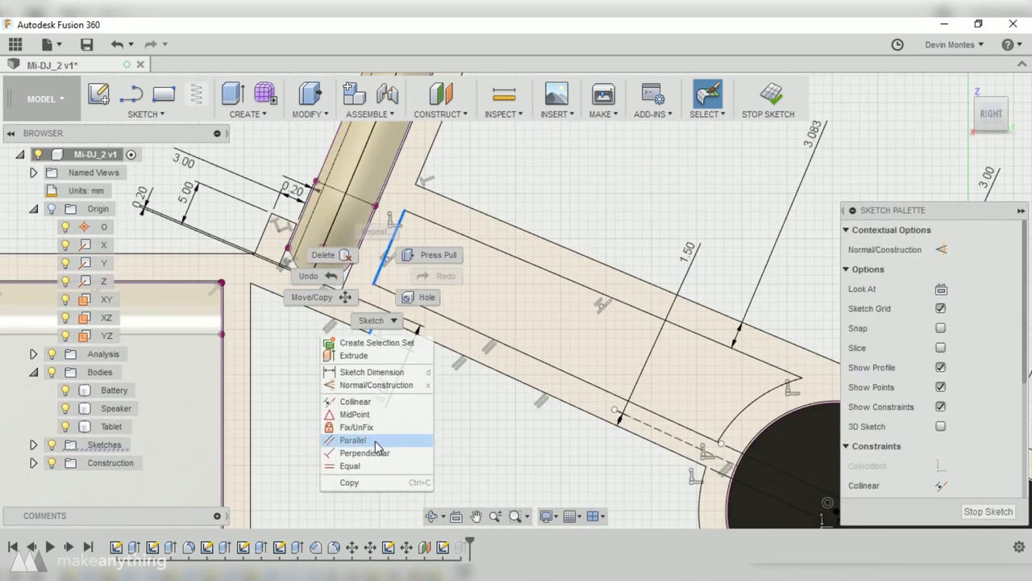
left_click(376, 440)
scroll(305, 388, "down", 3)
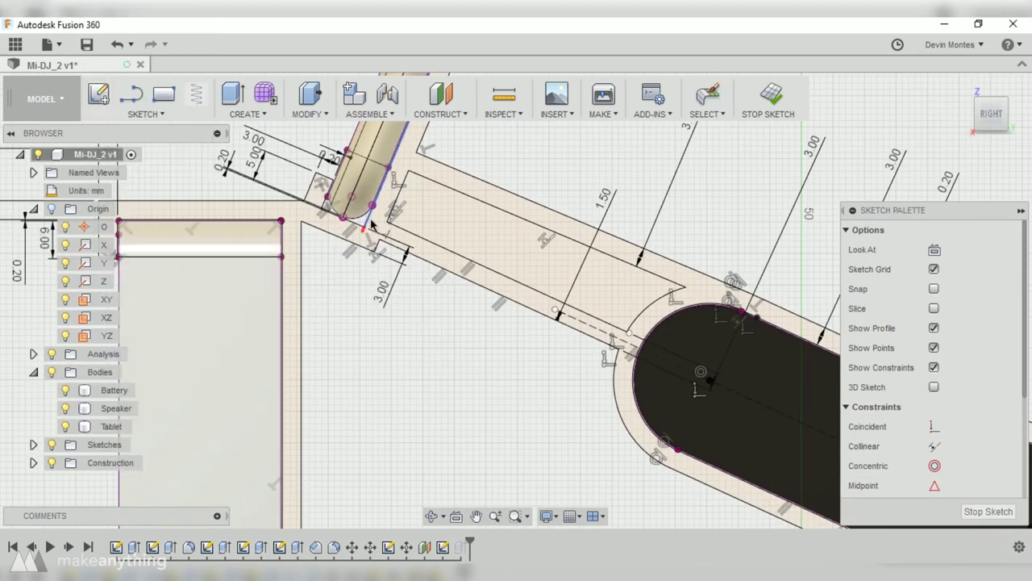
scroll(371, 223, "up", 3)
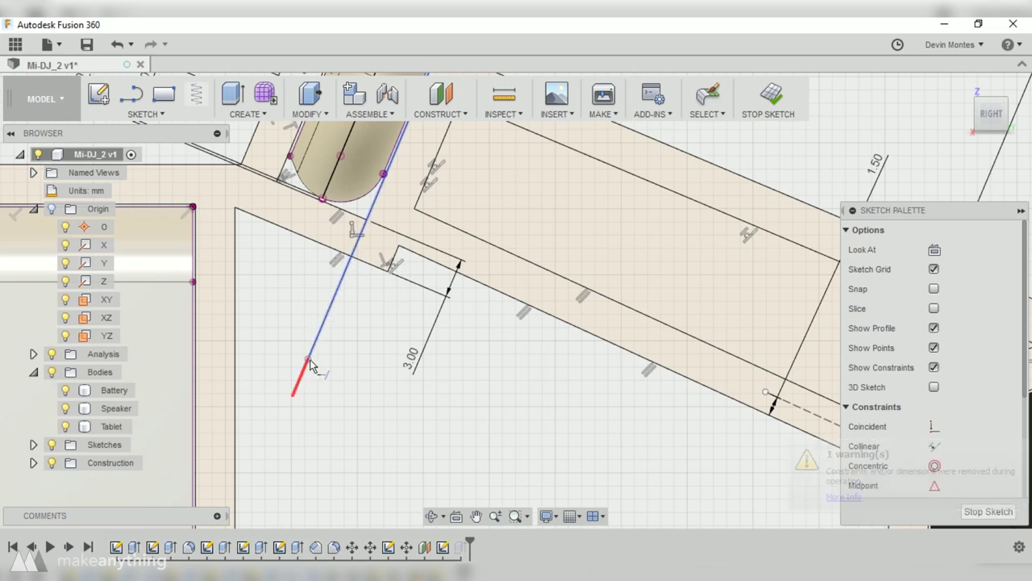
middle_click_drag(388, 395, 368, 332)
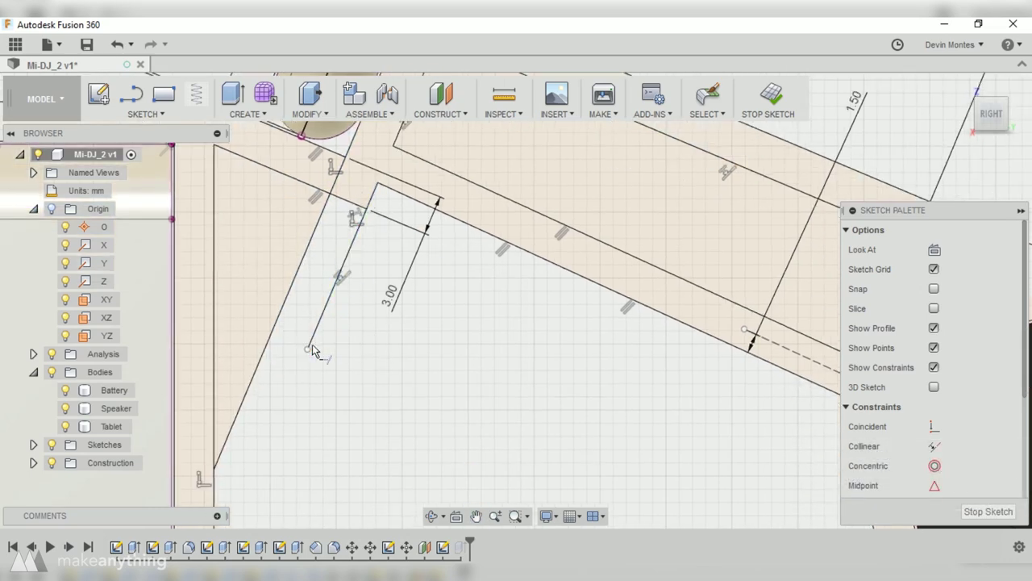
left_click(313, 351)
left_click(145, 114)
left_click(126, 291)
scroll(346, 232, "up", 2)
left_click(342, 225)
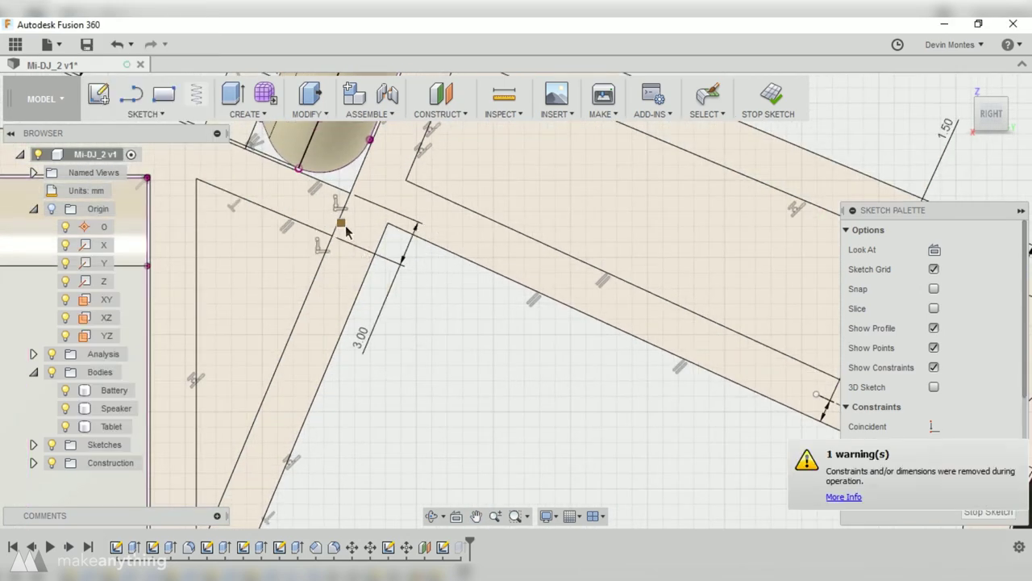
scroll(345, 232, "down", 3)
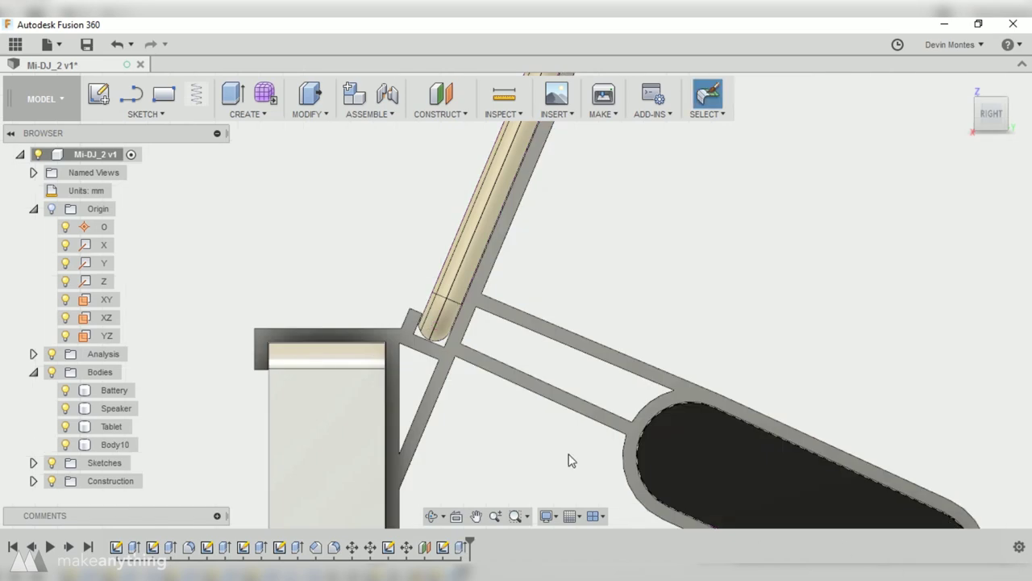
scroll(646, 412, "down", 3)
Step: Inspect the updated Body10 bracket, re-edit and finish its sketch, and return to the side view
mouse_move(645, 412)
middle_mouse_down("shift")
mouse_move(470, 379)
mouse_move(481, 304)
mouse_move(494, 359)
middle_mouse_up("shift")
left_click(494, 359)
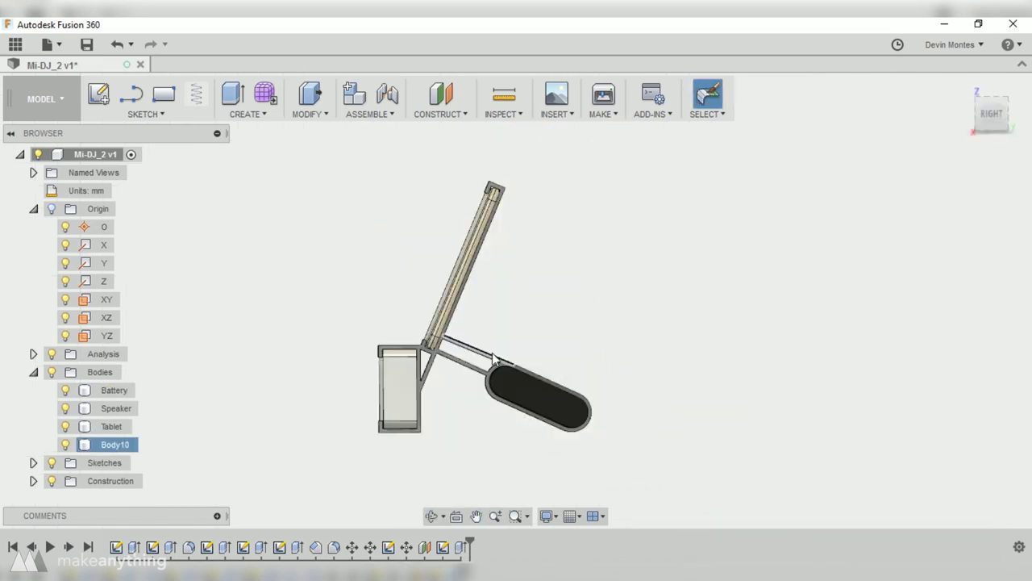
scroll(494, 359, "up", 5)
right_click(443, 411)
left_click(484, 436)
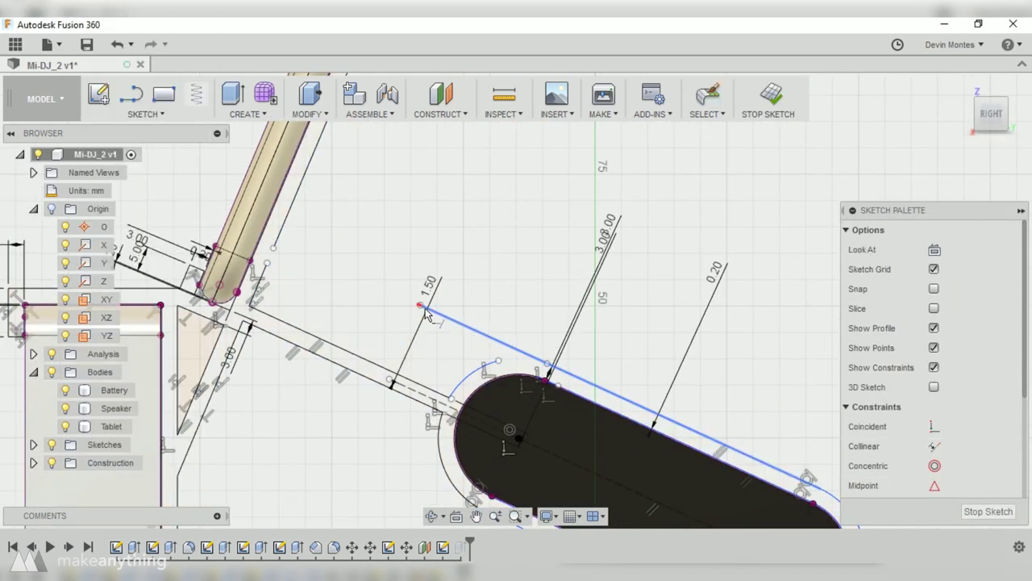
key("Escape")
scroll(427, 315, "up", 5)
scroll(619, 440, "down", 6)
scroll(476, 339, "up", 4)
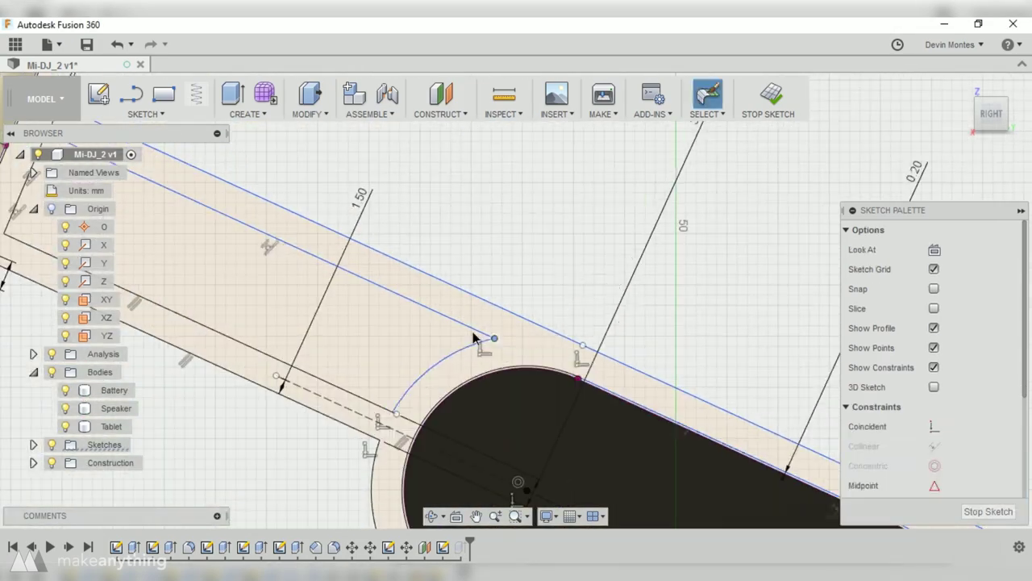
scroll(474, 338, "down", 4)
left_click(768, 95)
right_click(461, 411)
left_click(495, 537)
middle_click_drag(495, 484, 559, 396, "shift")
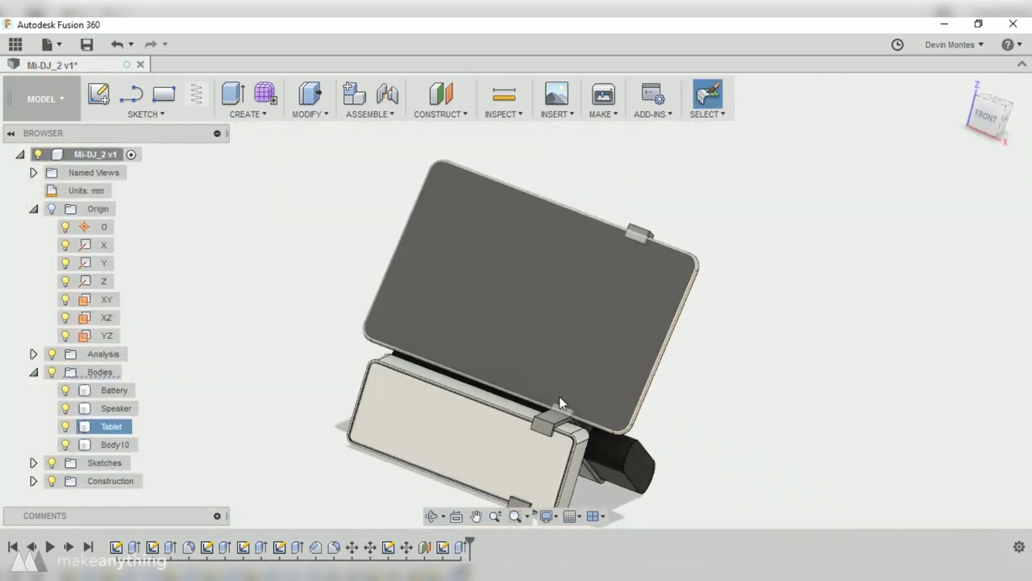
left_click(447, 427)
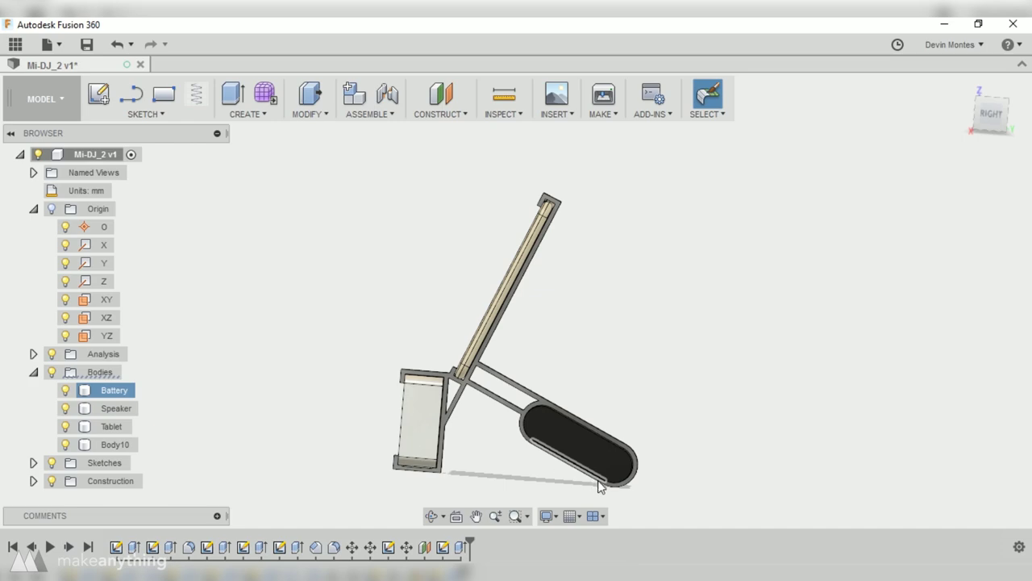
Step: Draw the bottom strut line in the bracket sketch so Body10 rebuilds with it
double_click(556, 452)
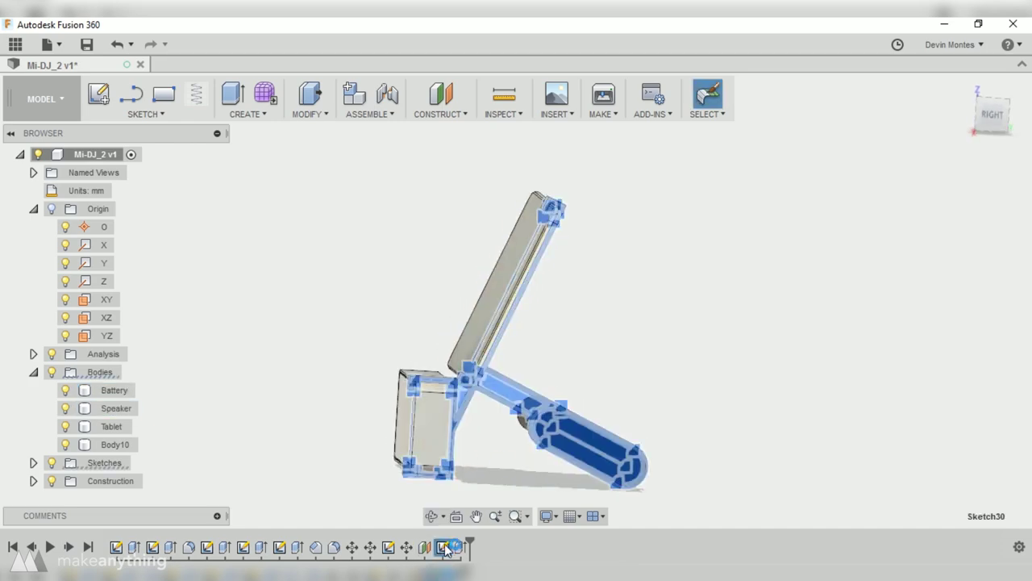
scroll(618, 501, "up", 4)
key("l")
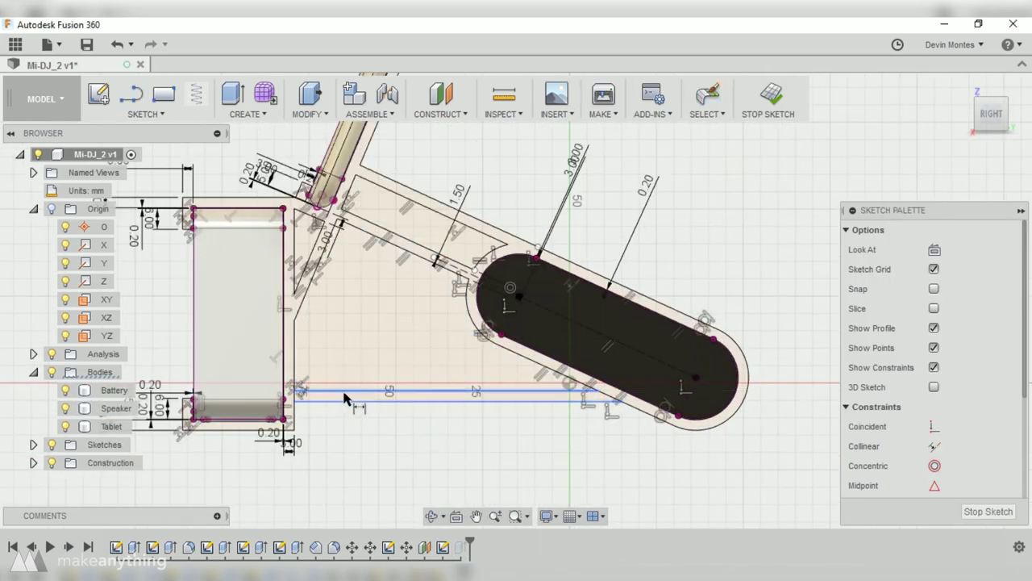
key("Escape")
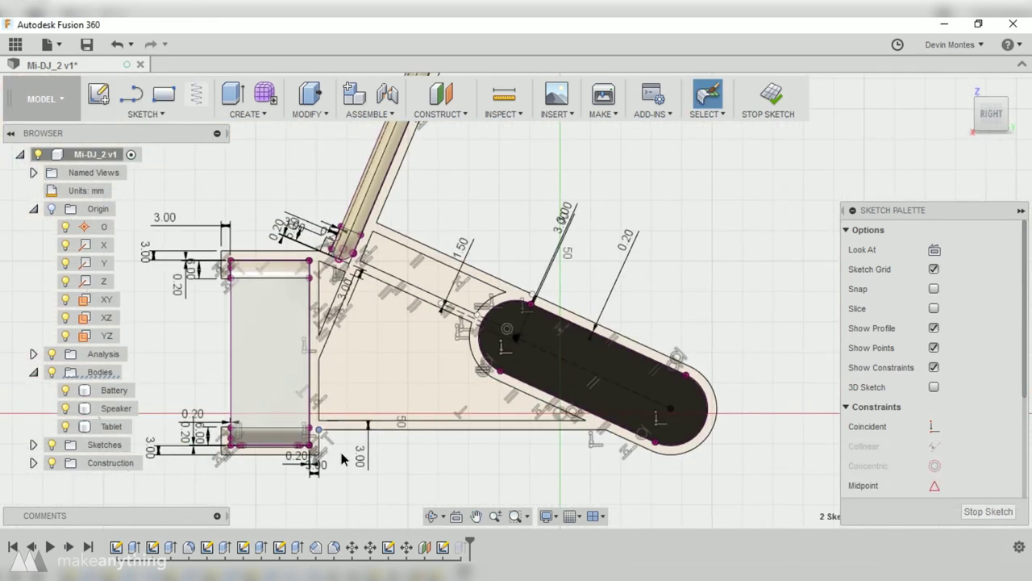
right_click_drag(357, 456, 662, 489)
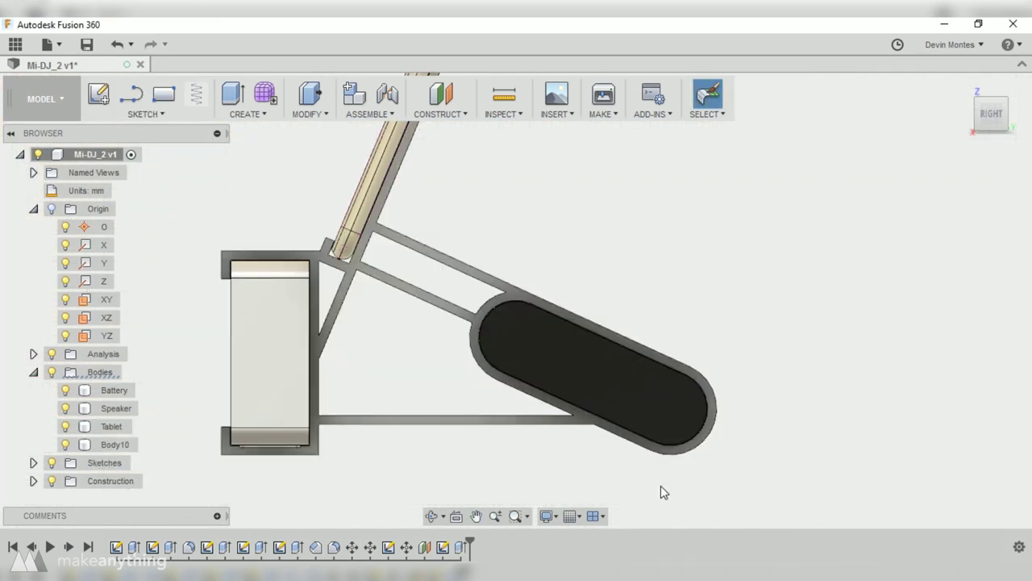
scroll(535, 407, "up", 3)
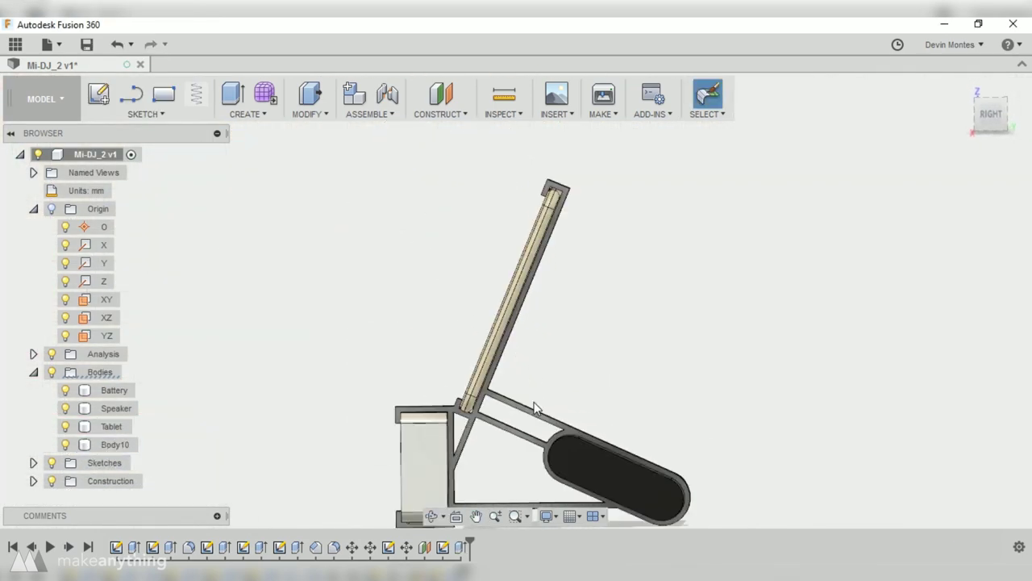
scroll(610, 380, "down", 2)
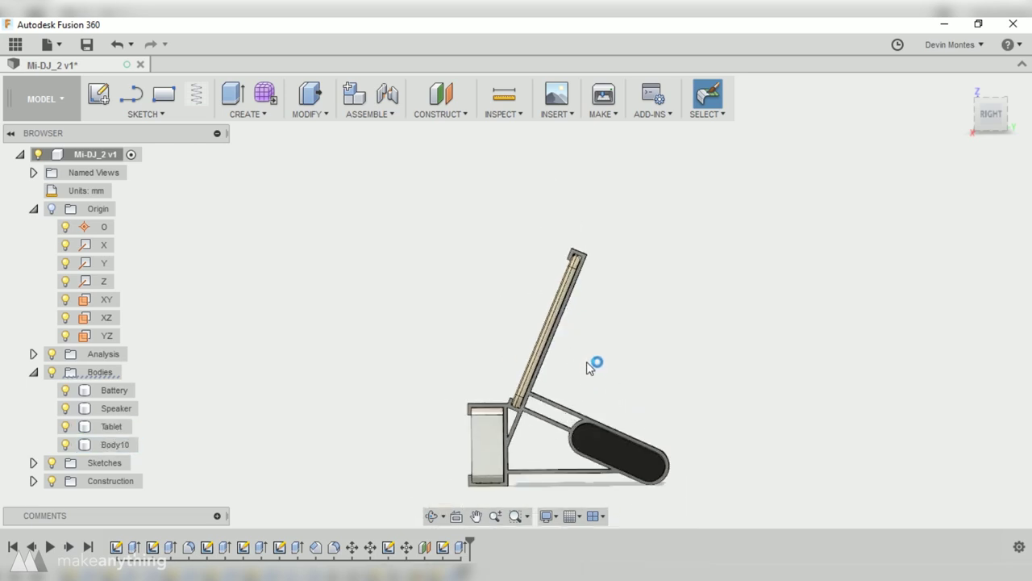
Step: Mirror Body10 as a body across the offset plane to produce Body11
left_click(611, 435)
left_click(248, 114)
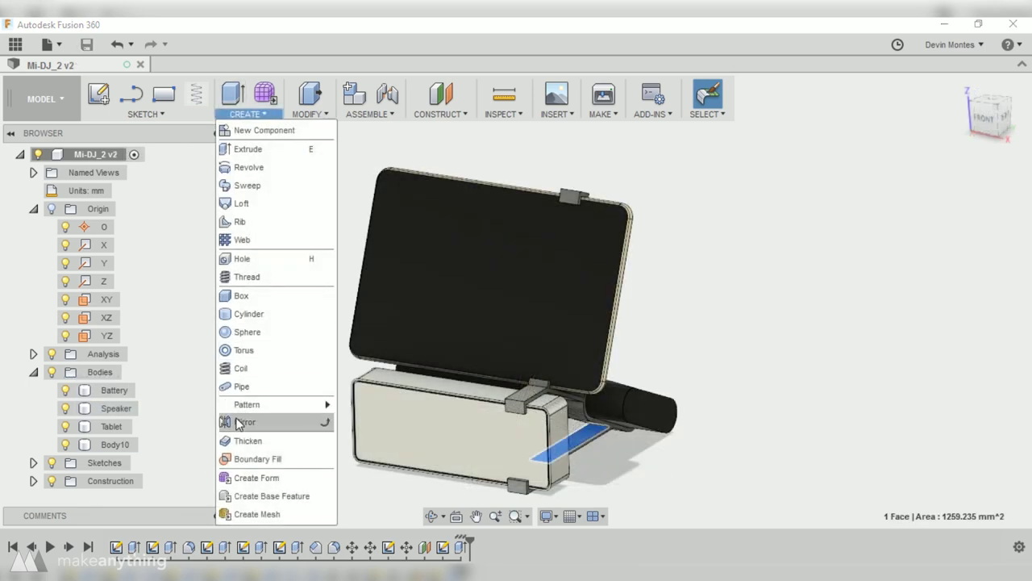
left_click(242, 423)
left_click(174, 214)
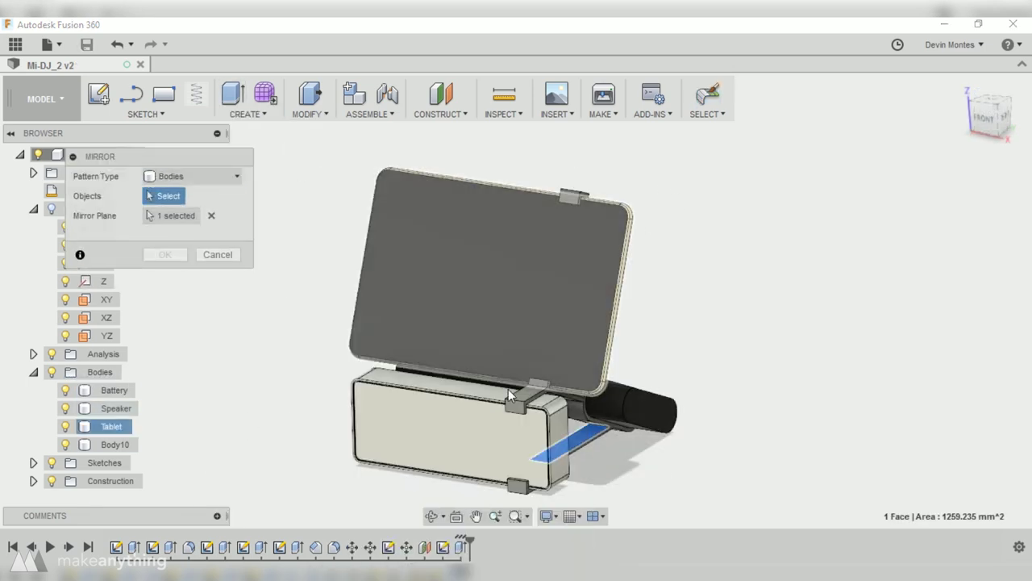
left_click(114, 444)
left_click(192, 215)
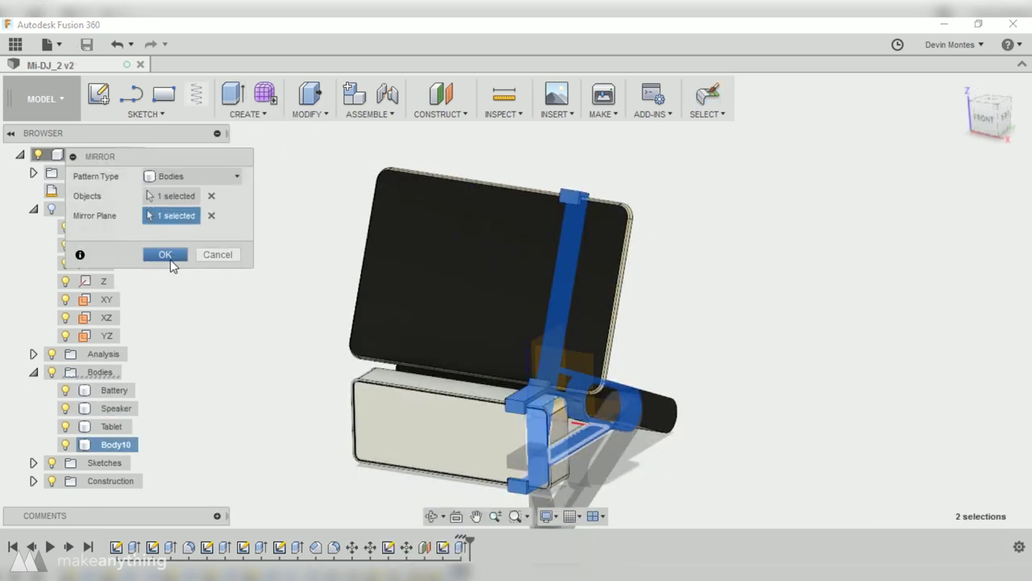
middle_click_drag(556, 322, 631, 338, "shift")
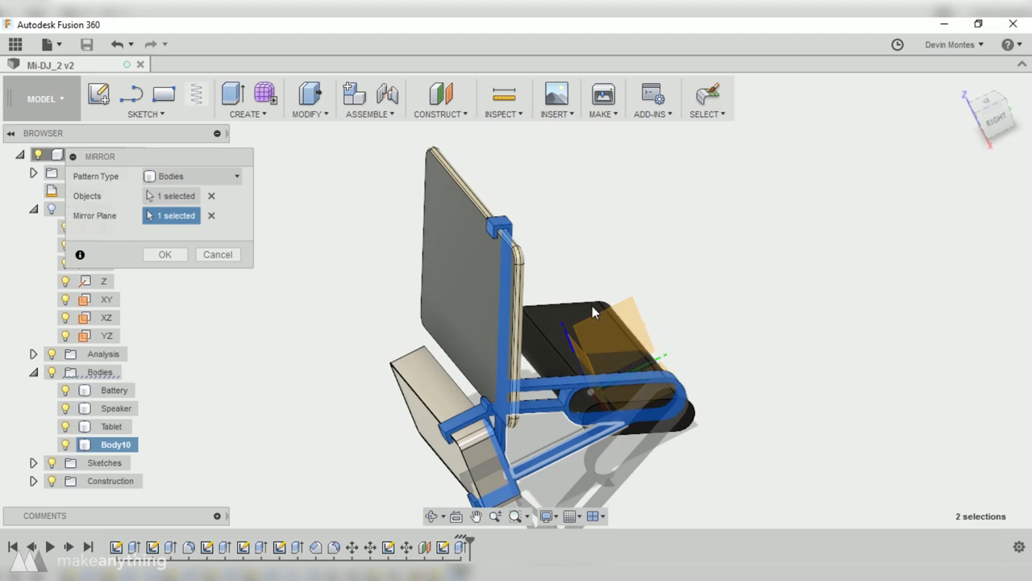
left_click(211, 216)
key("Return")
middle_click_drag(557, 347, 564, 467, "shift")
Step: Edit Plane1 and change its offset distance to 28 mm
right_click(424, 547)
left_click(449, 453)
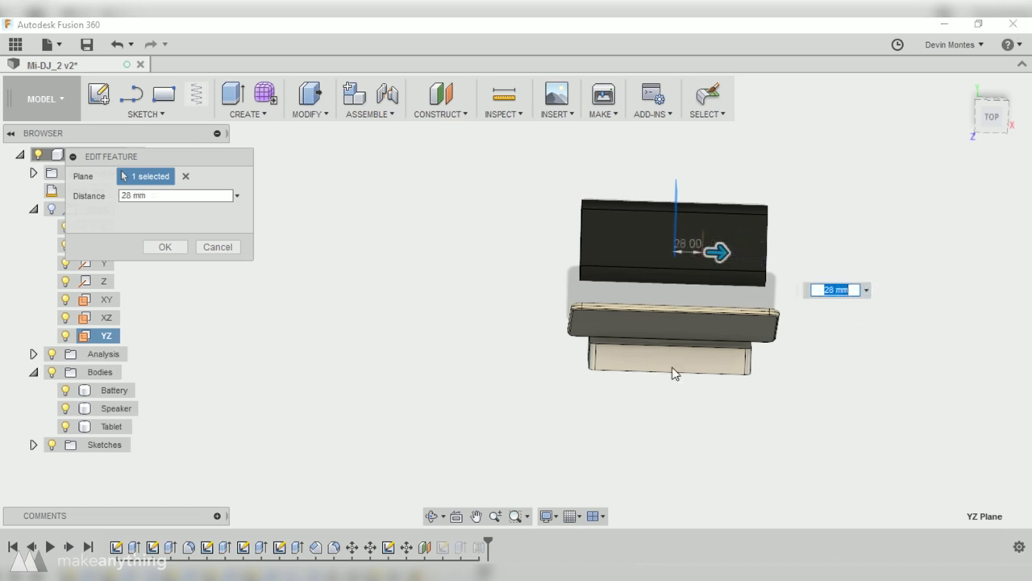
key("Return")
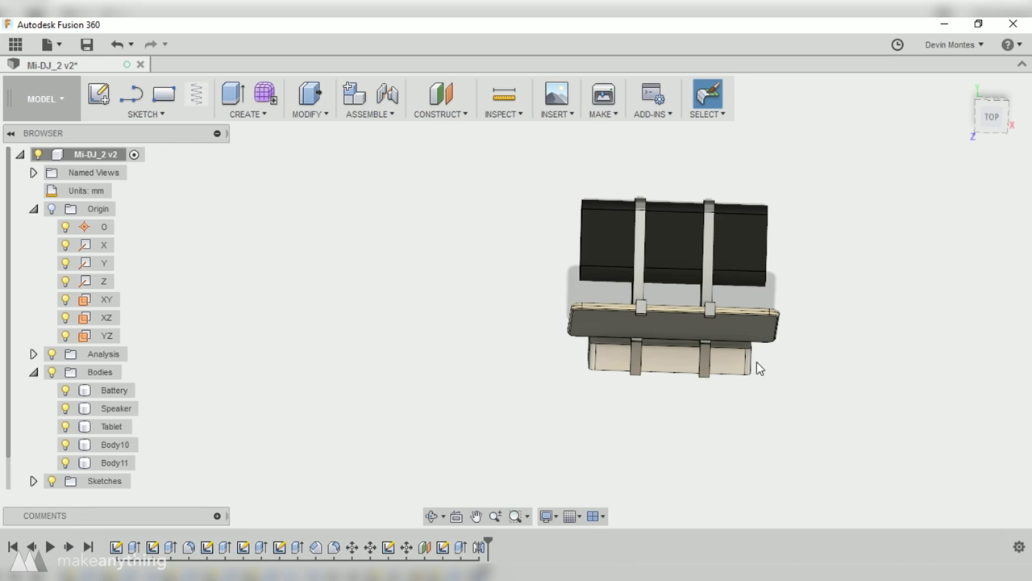
Step: Reopen Sketch30 from the timeline for editing
middle_click_drag(757, 361, 709, 339, "shift")
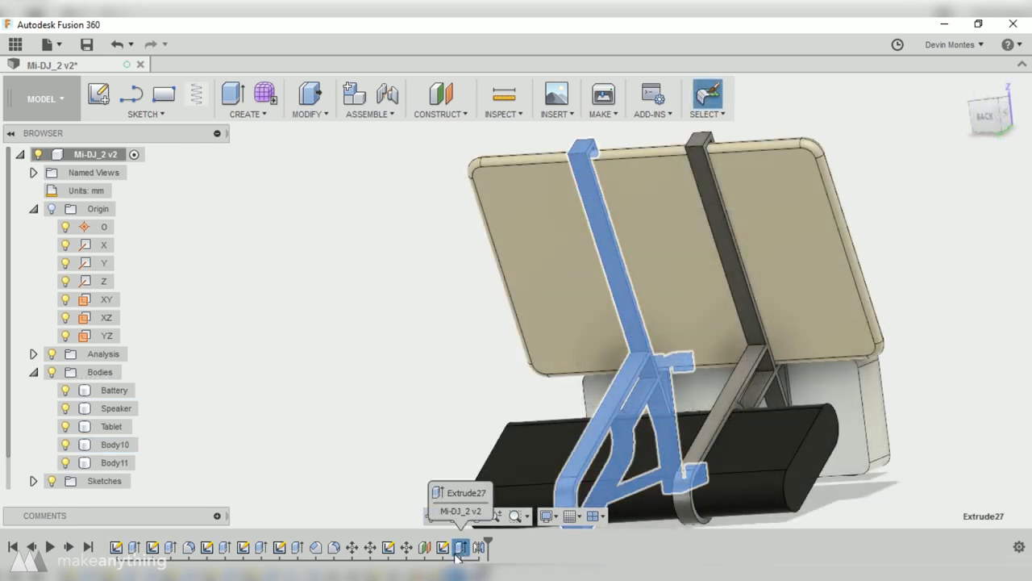
left_click(457, 554)
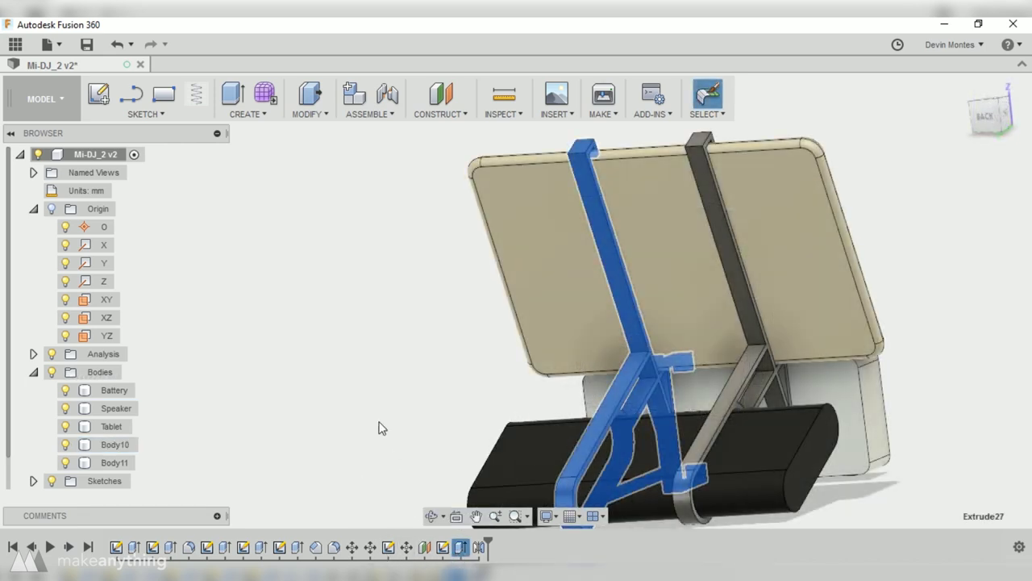
left_click(387, 548)
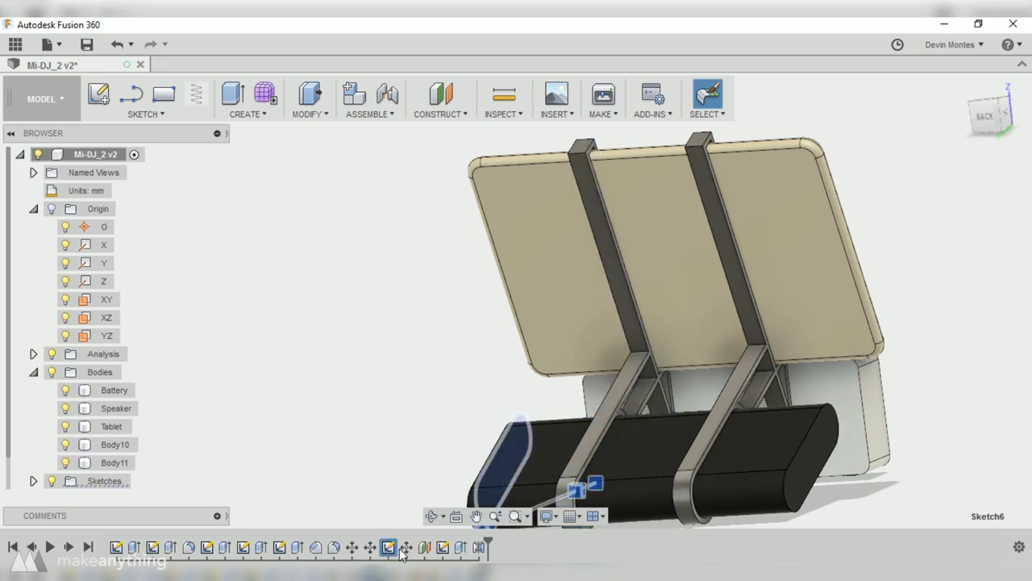
left_click(443, 549)
right_click(440, 552)
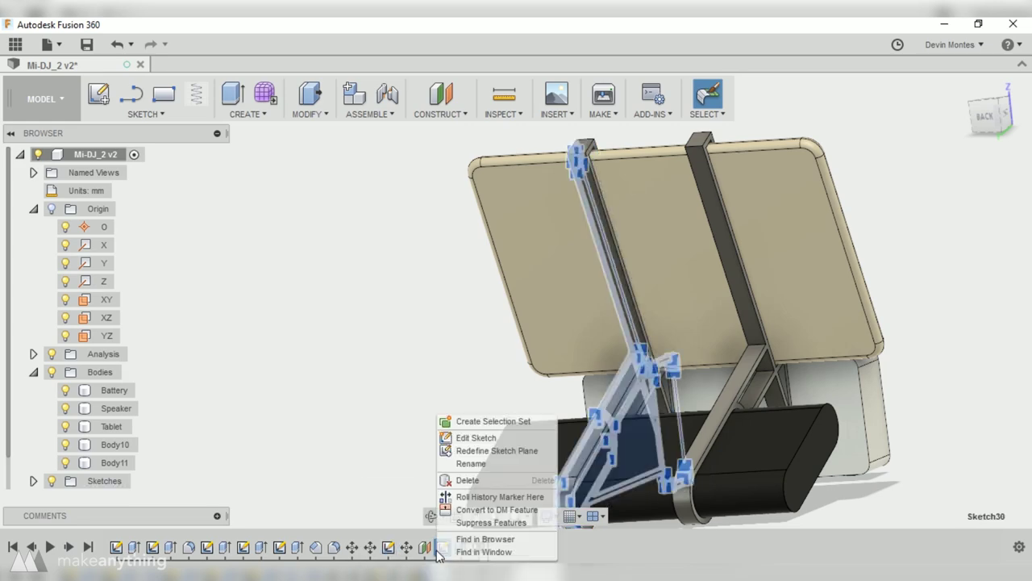
left_click(474, 437)
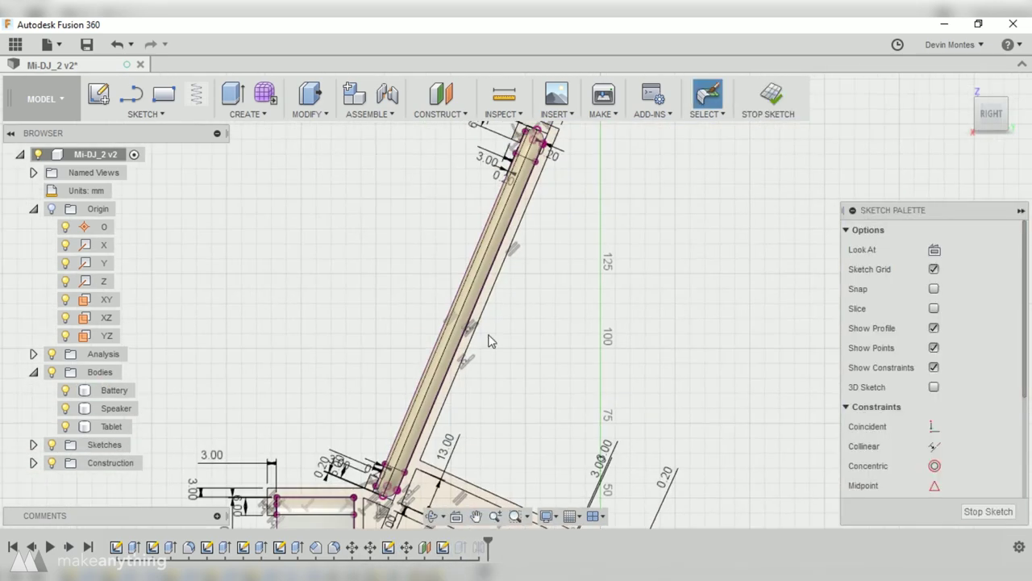
Step: Draw the stepped notch lines on the tablet arm, dimensioned 30 mm along it
key("l")
scroll(488, 345, "up", 5)
left_click(436, 361)
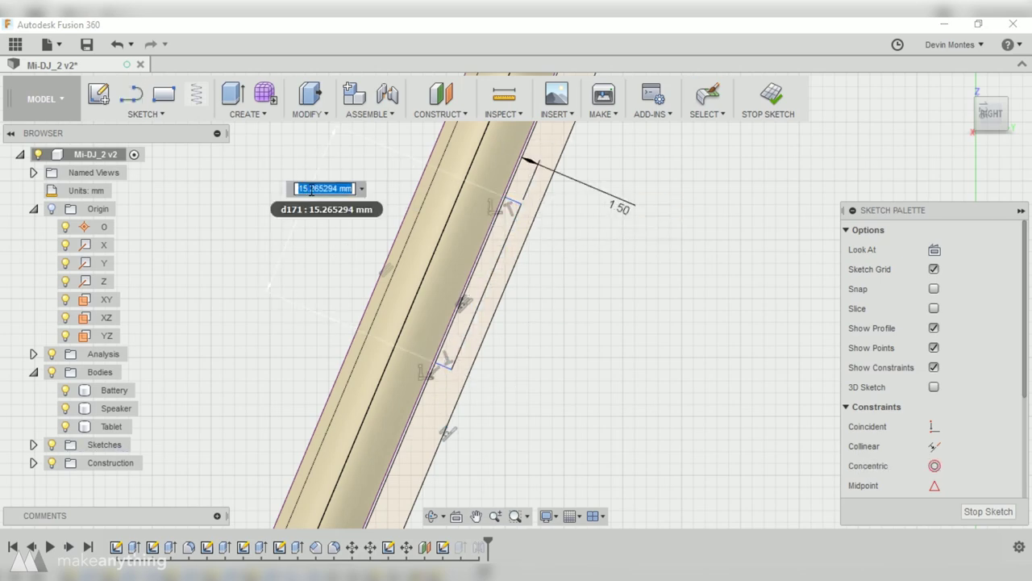
key("Escape")
scroll(490, 311, "down", 5)
scroll(530, 204, "up", 5)
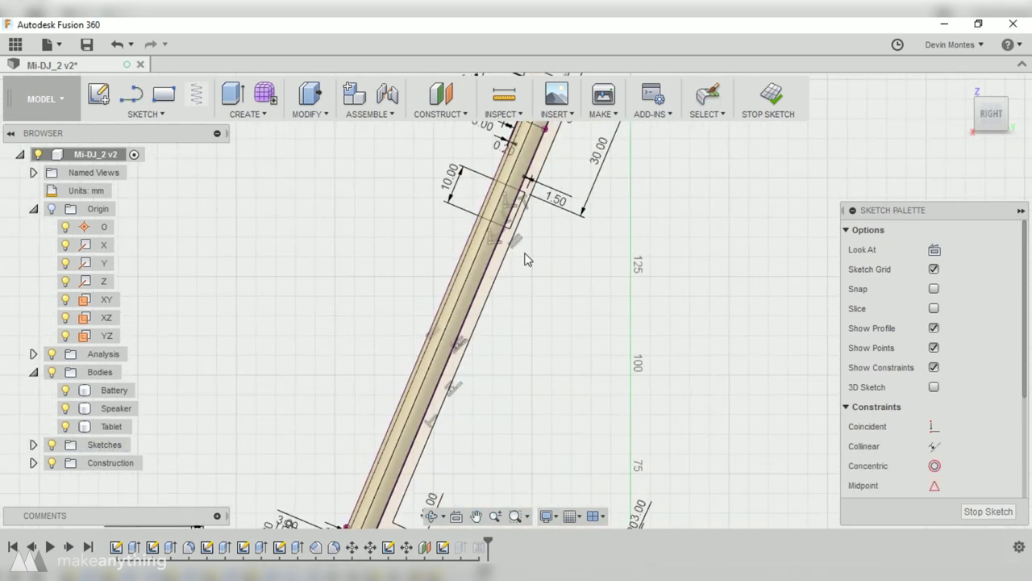
key("l")
key("Escape")
Step: Dismiss the short line's context menu and orbit to view the tablet brackets
right_click(565, 155)
key("Escape")
scroll(564, 155, "down", 5)
scroll(484, 331, "up", 5)
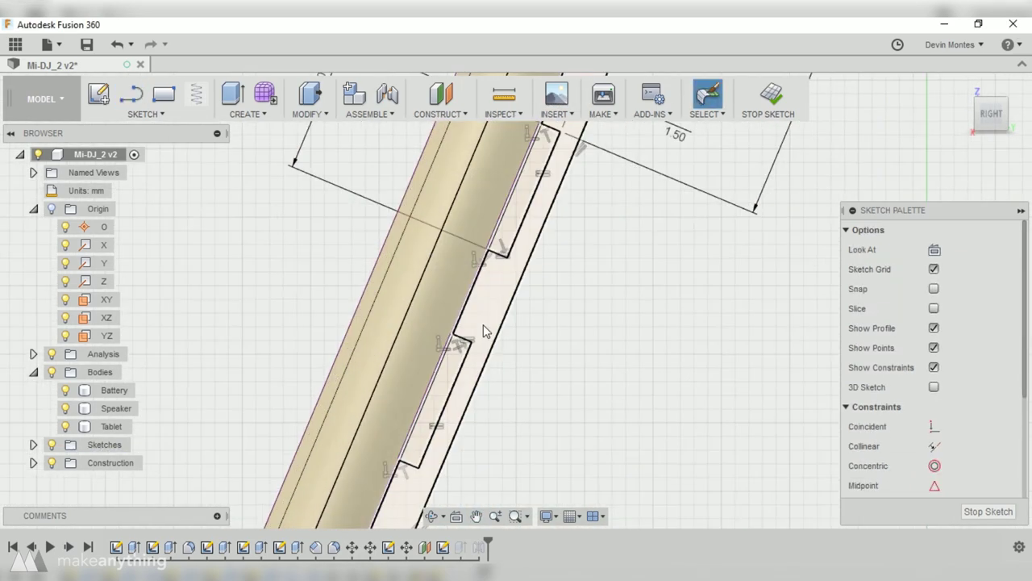
scroll(507, 267, "down", 4)
scroll(542, 387, "up", 4)
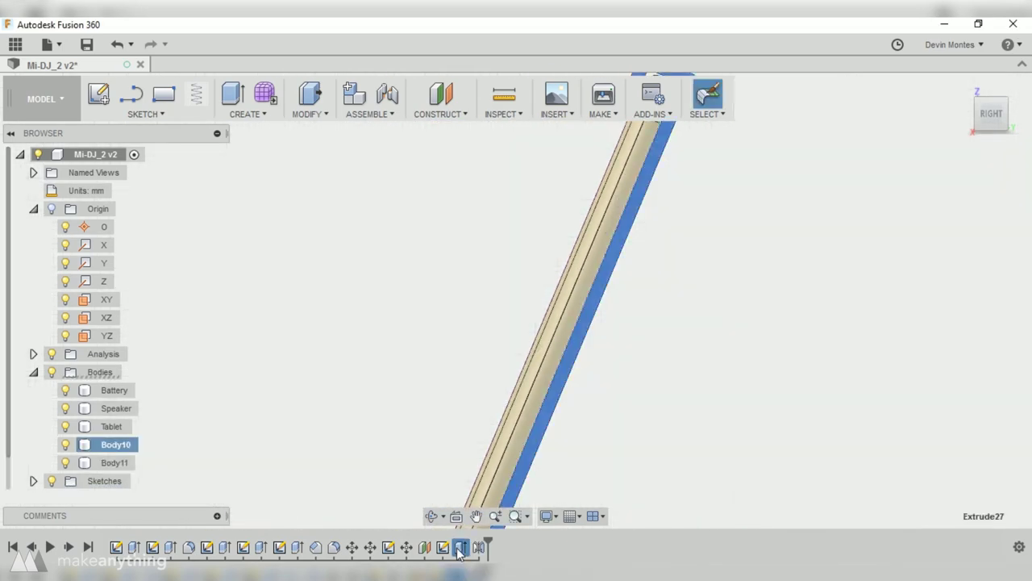
middle_click_drag(458, 551, 320, 339, "shift")
scroll(247, 301, "up", 3)
Step: Start a new line sketch on the bracket's small 16 mm² top face
middle_click_drag(248, 301, 258, 318, "shift")
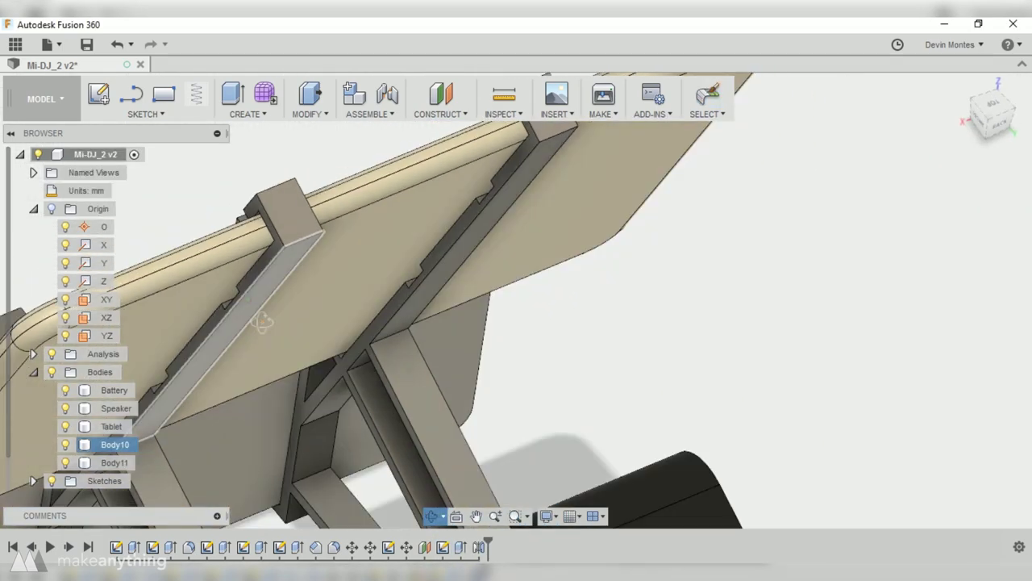
scroll(231, 303, "up", 3)
scroll(224, 300, "up", 2)
left_click(225, 302)
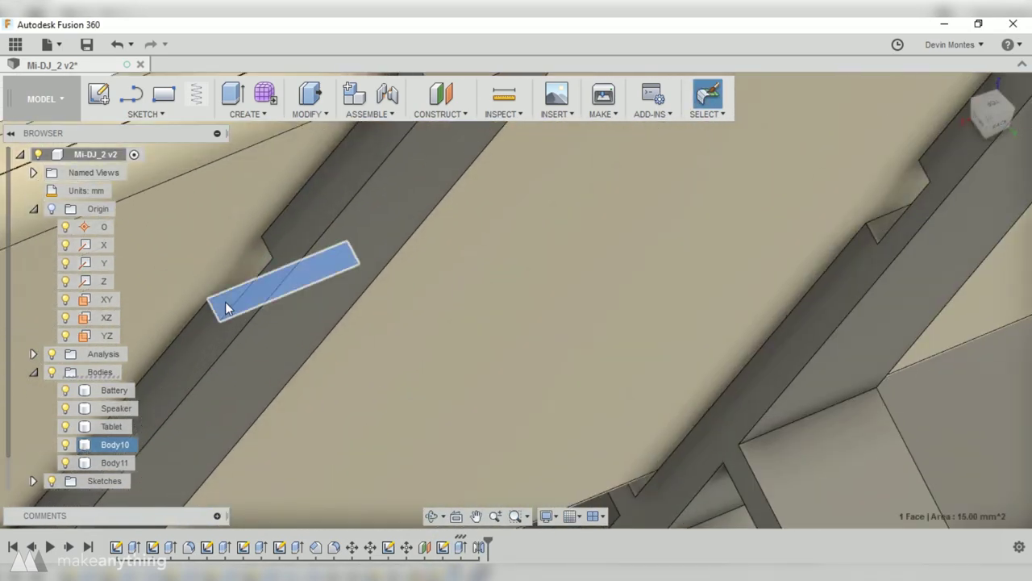
left_click(130, 95)
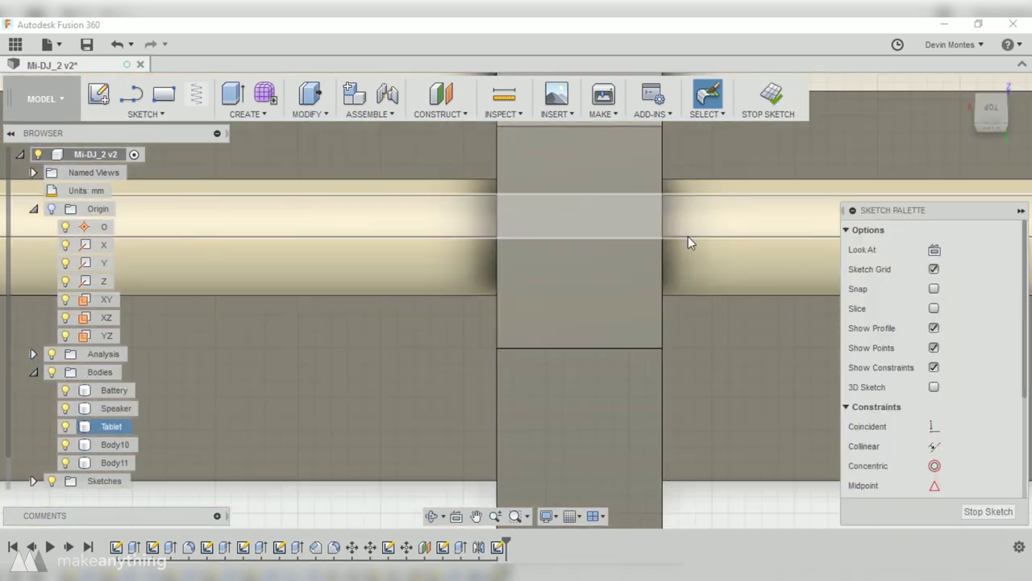
scroll(436, 323, "down", 3)
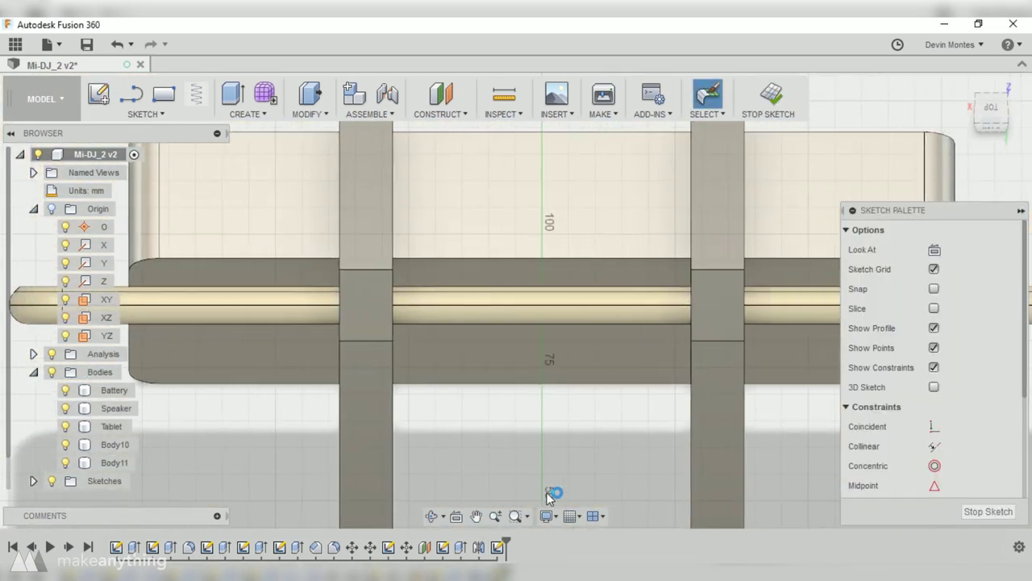
Step: Switch the visual style to Shaded with Hidden Edges
left_click(554, 517)
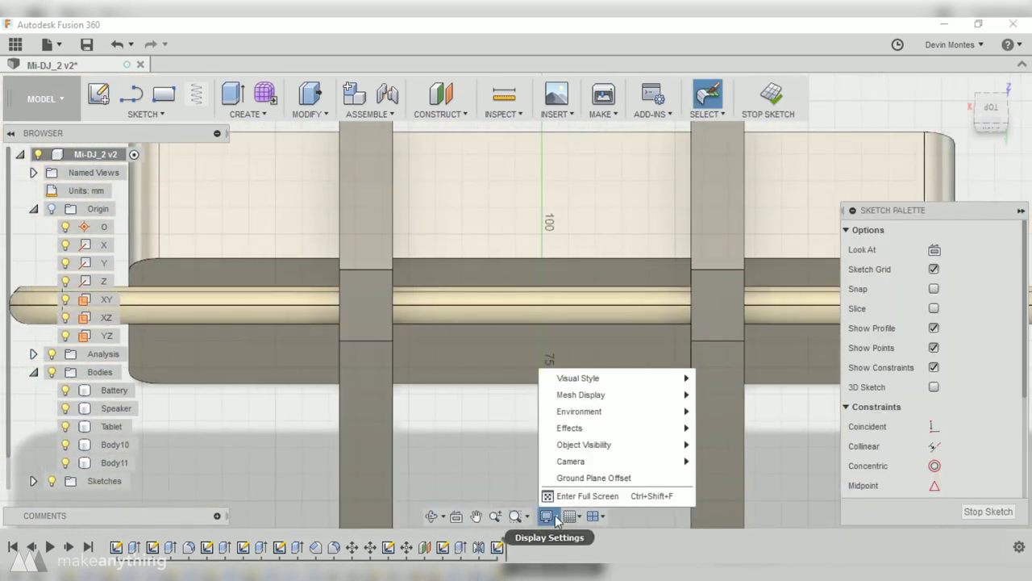
mouse_move(619, 386)
left_click(746, 394)
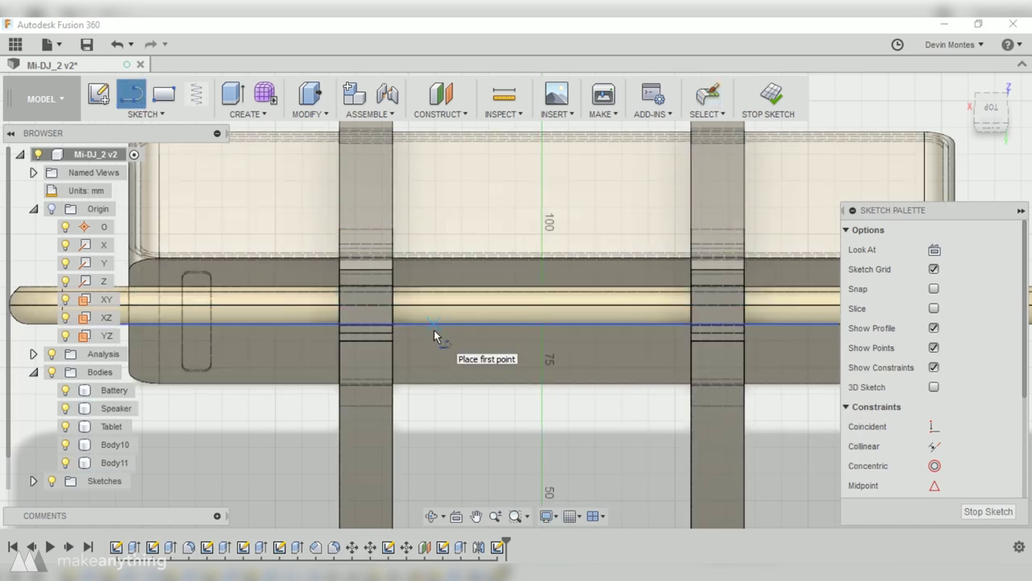
Step: Draw the handle rectangle across the brackets, dimension it 25 mm, and fillet corners R5
scroll(422, 332, "down", 3)
left_click(670, 335)
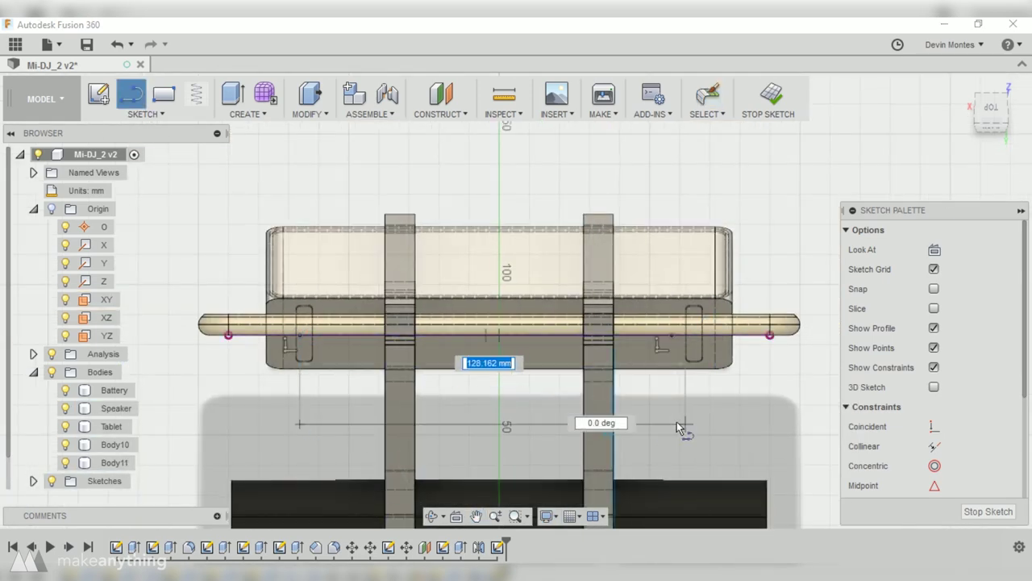
scroll(678, 427, "down", 2)
key("d")
left_click(752, 343)
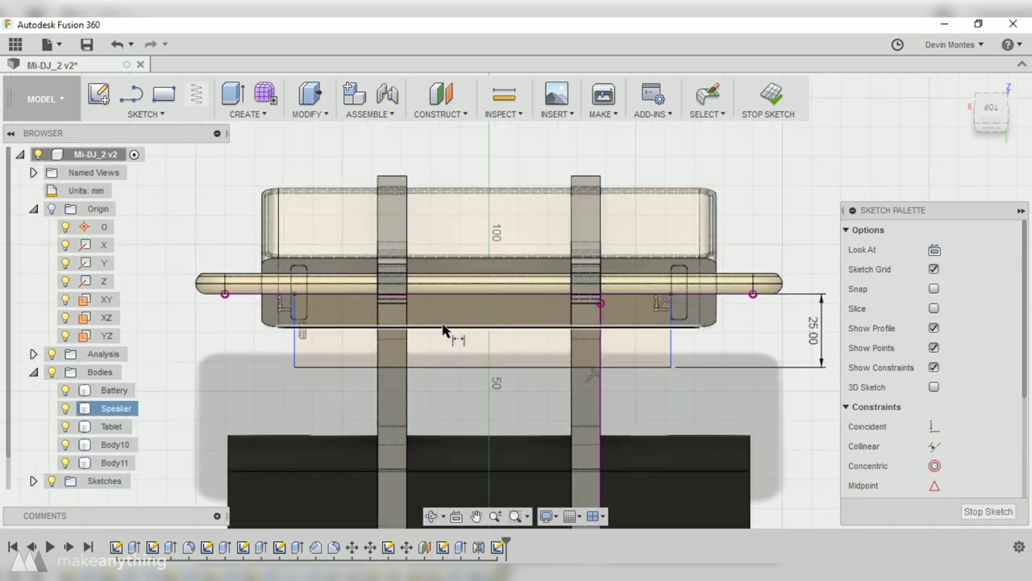
scroll(287, 301, "up", 3)
key("f")
Step: Offset the handle outline 3 mm inward
left_click(145, 114)
left_click(132, 329)
scroll(196, 323, "down", 2)
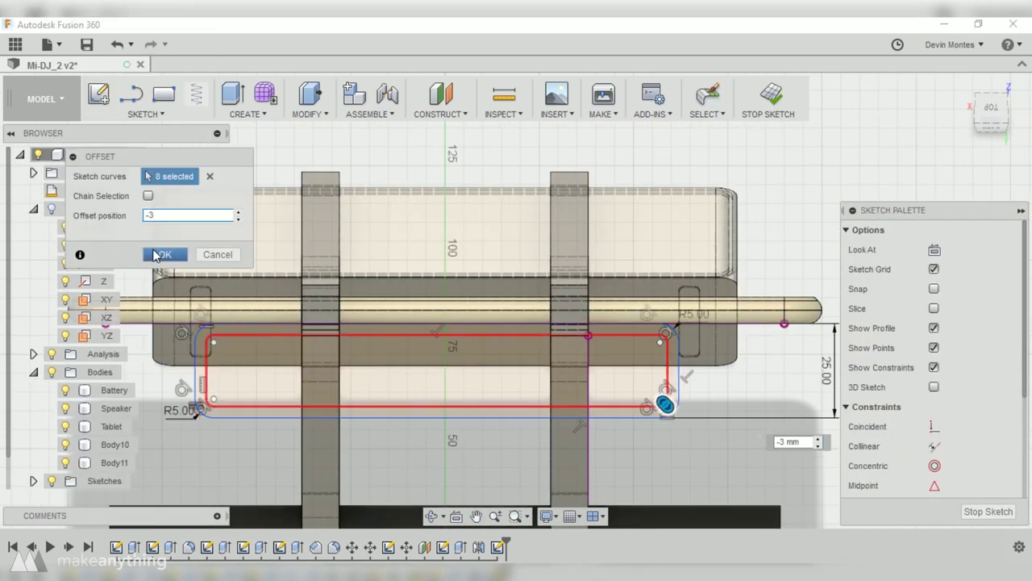
left_click(164, 254)
scroll(212, 234, "up", 5)
Step: Draw clearance lines at both brackets, dimensioned 0.15 mm
key("l")
left_click(550, 294)
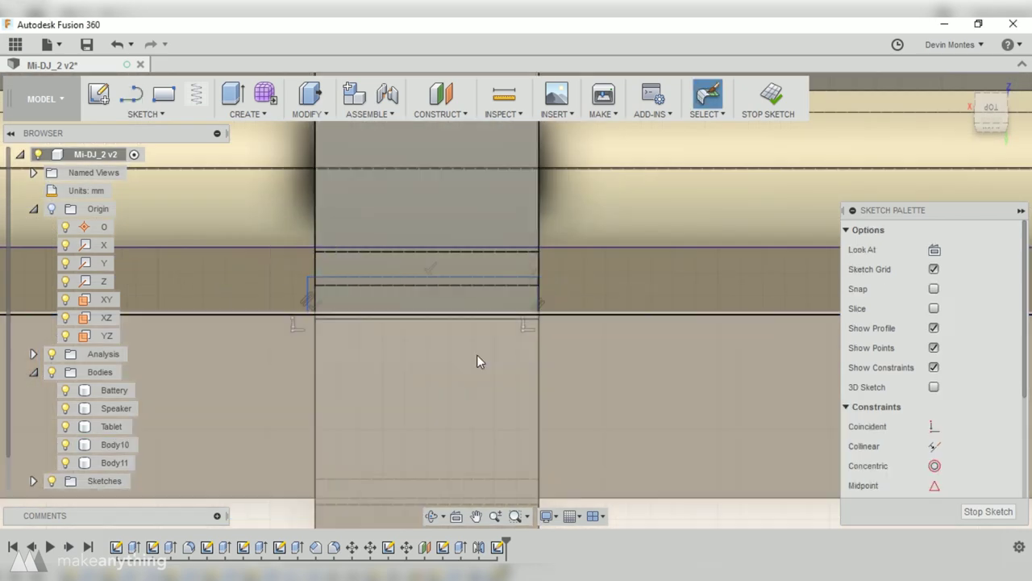
key("Escape")
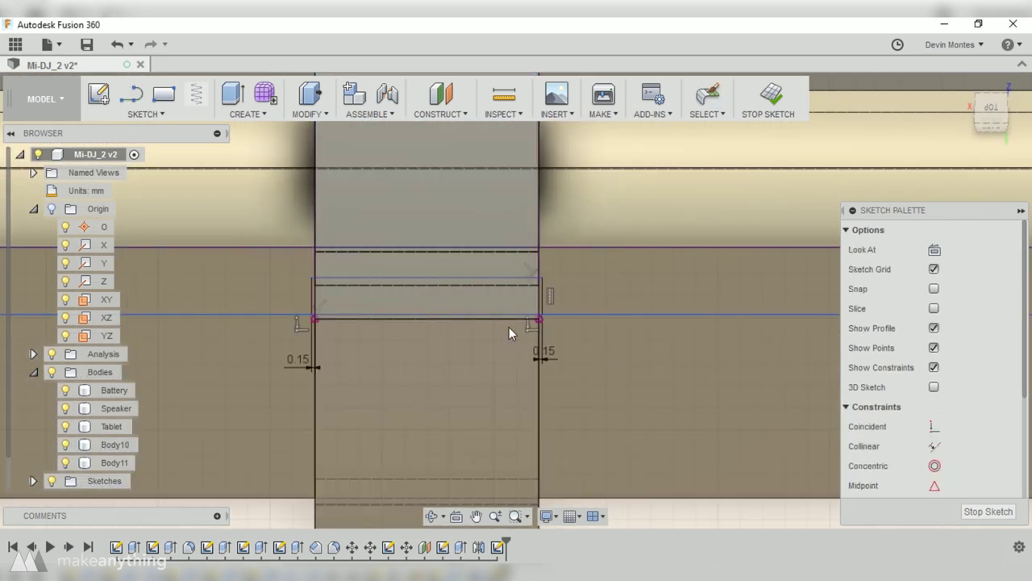
key("Return")
scroll(606, 385, "down", 2)
key("l")
left_click(334, 410)
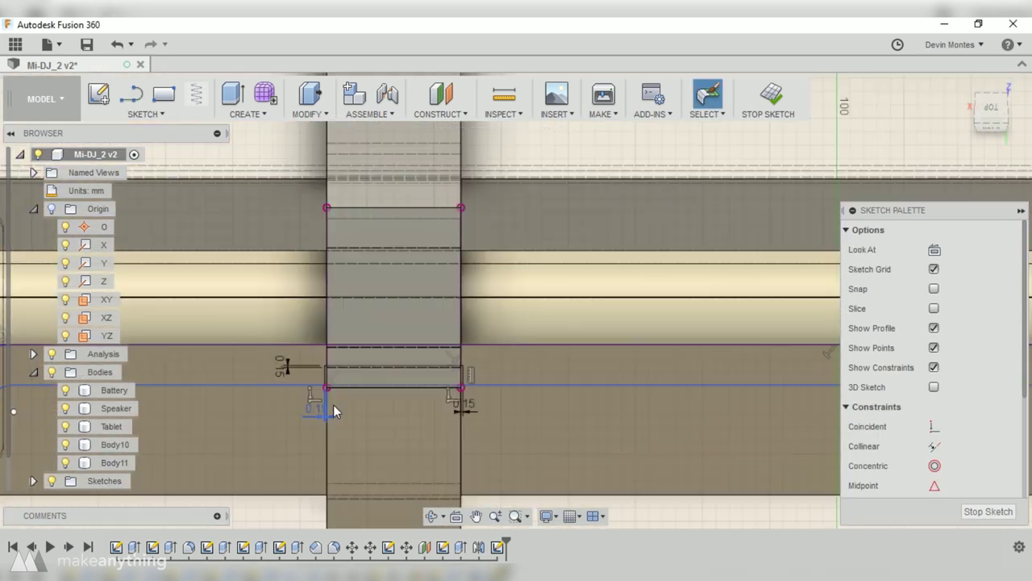
scroll(551, 317, "up", 3)
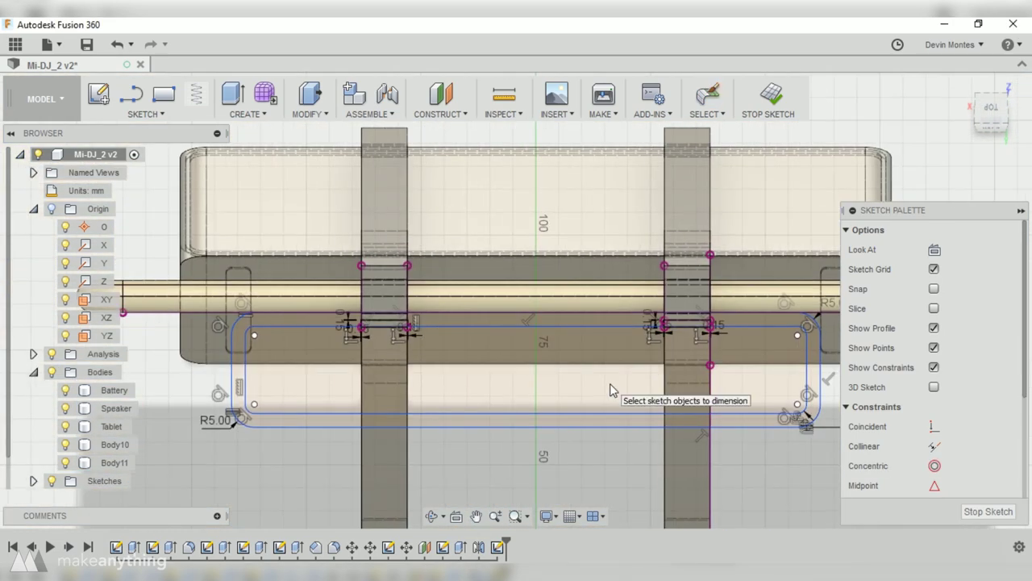
Step: Select the L-shaped, slot, middle and right-hand handle profiles for extrusion
key("e")
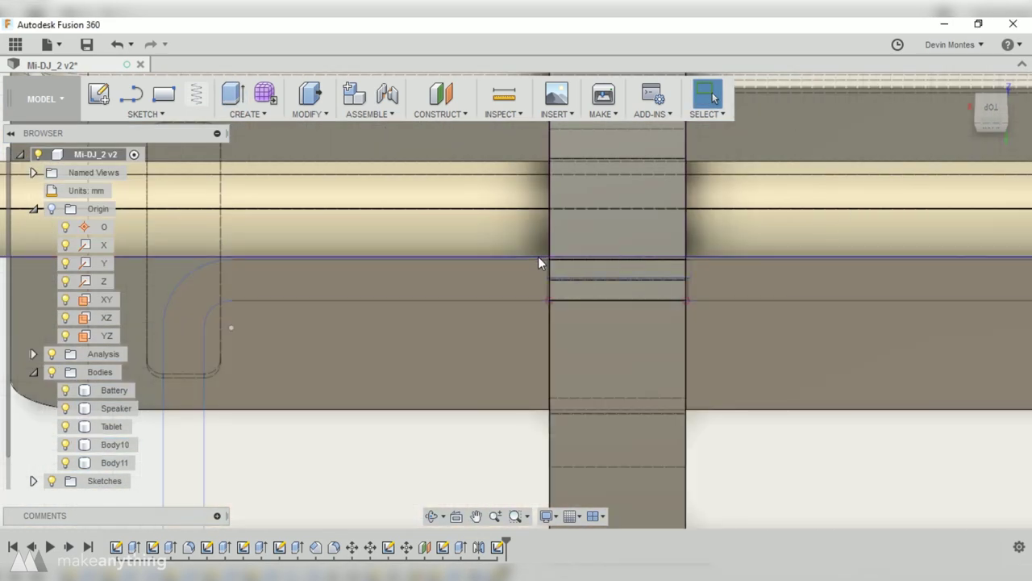
left_click(483, 278)
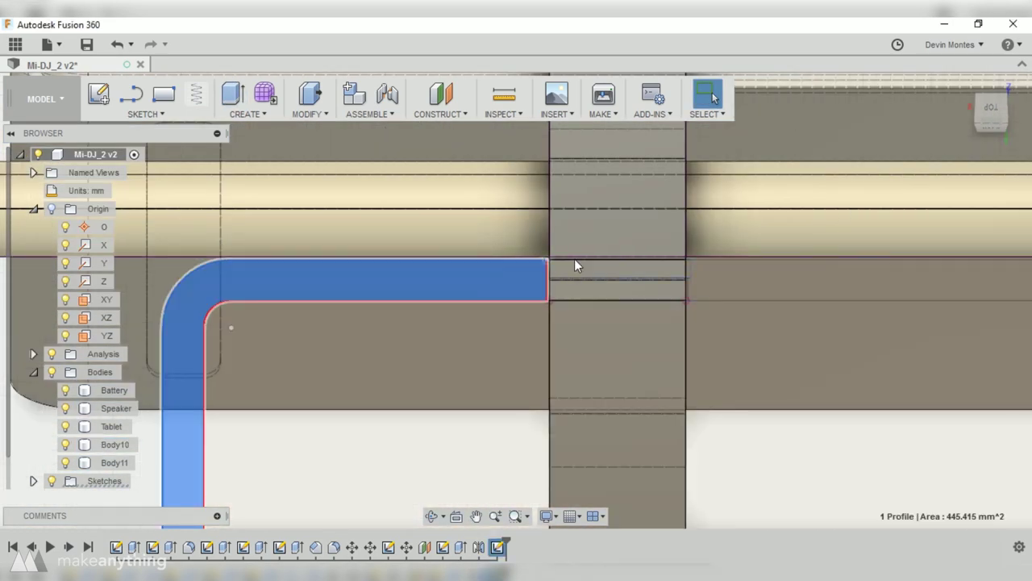
left_click(236, 94)
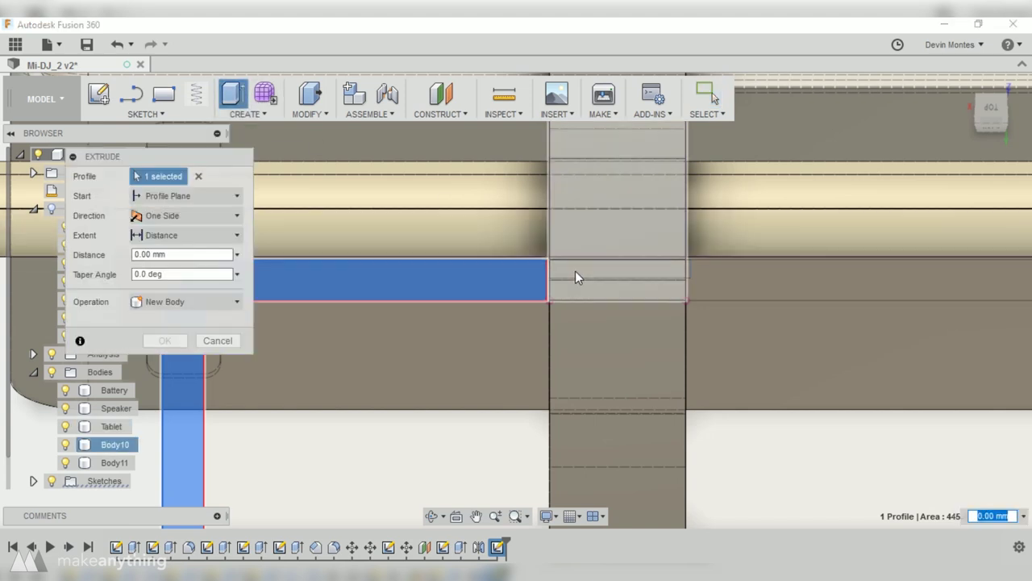
scroll(689, 270, "up", 3)
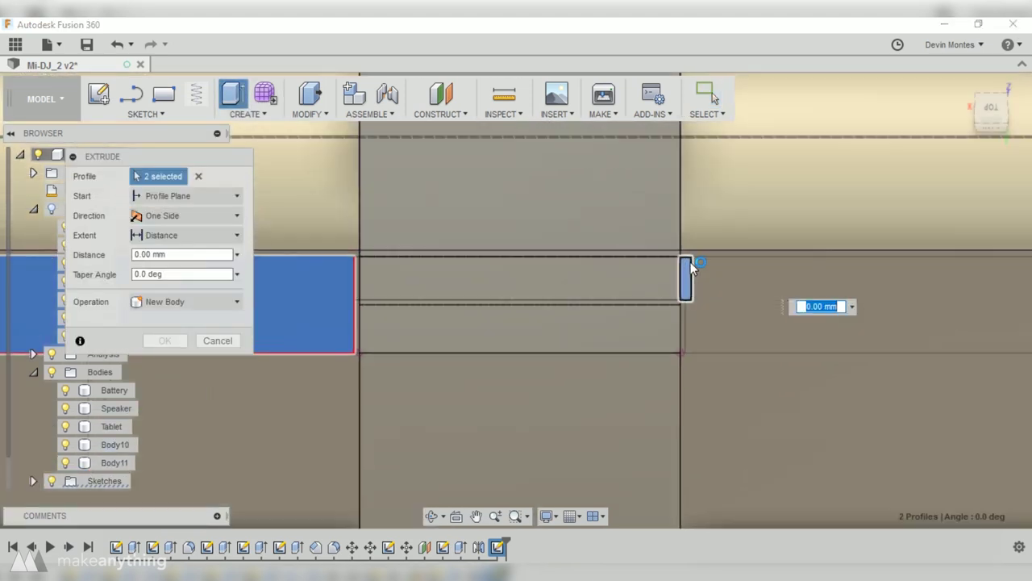
left_click(690, 264)
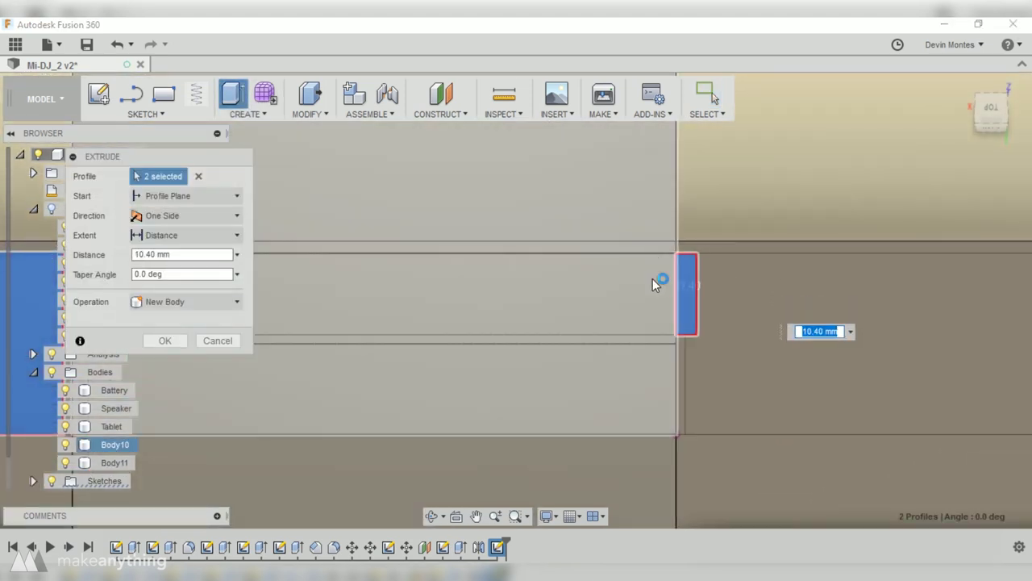
scroll(653, 279, "down", 3)
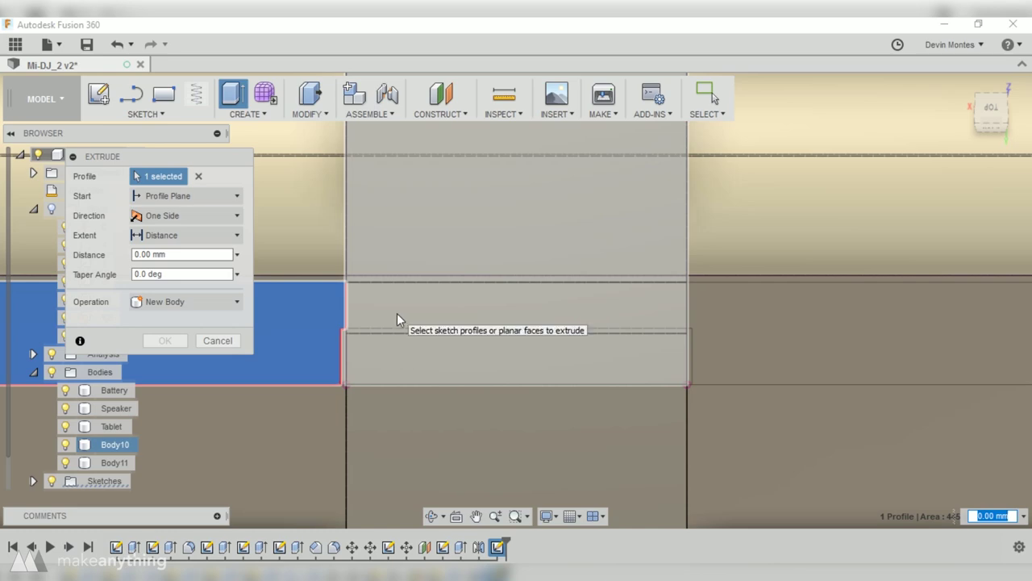
left_click(425, 314)
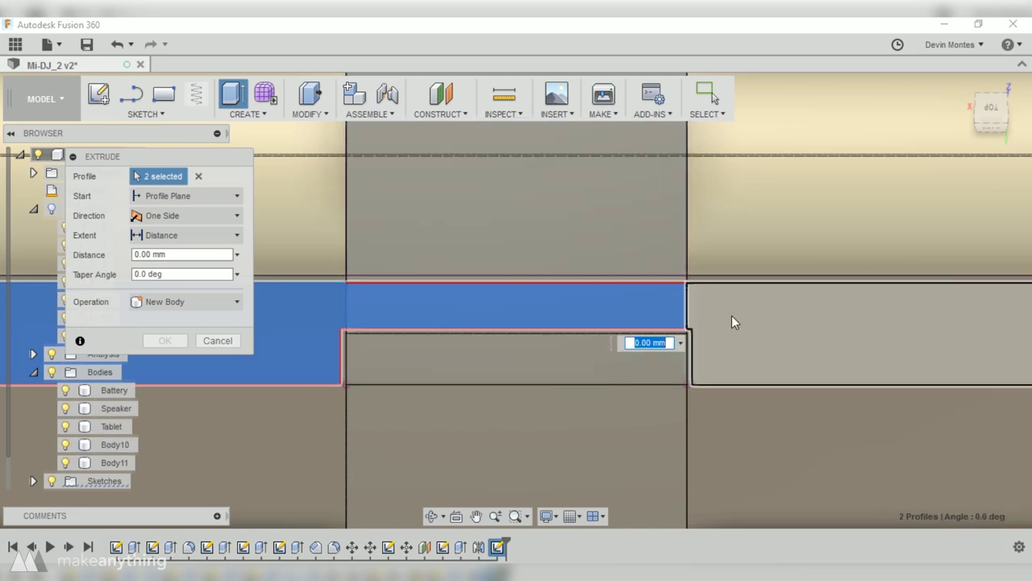
left_click(732, 315)
Step: Extrude the handle profiles 10 mm as a New Body
type("10")
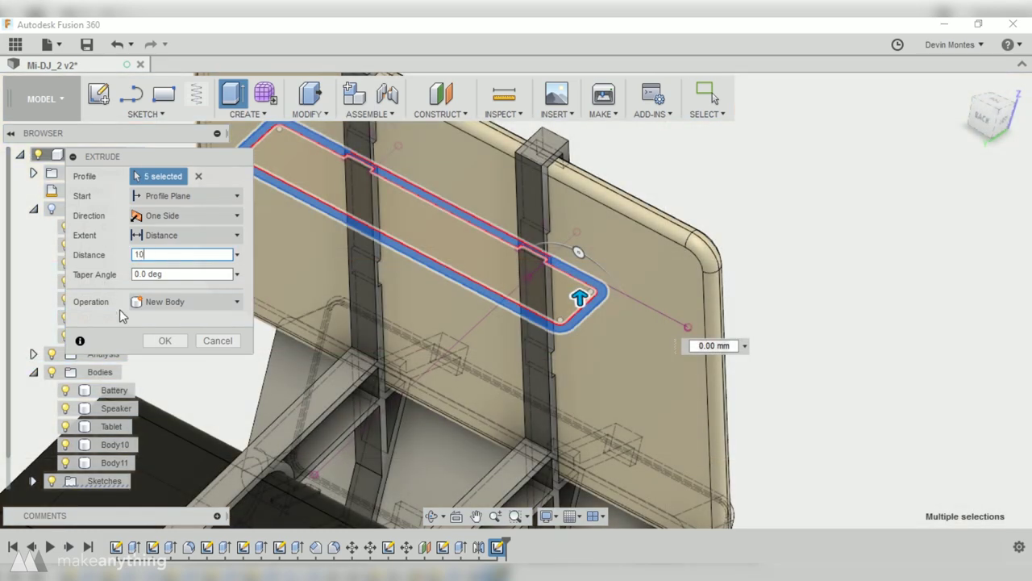
left_click(195, 302)
left_click(183, 376)
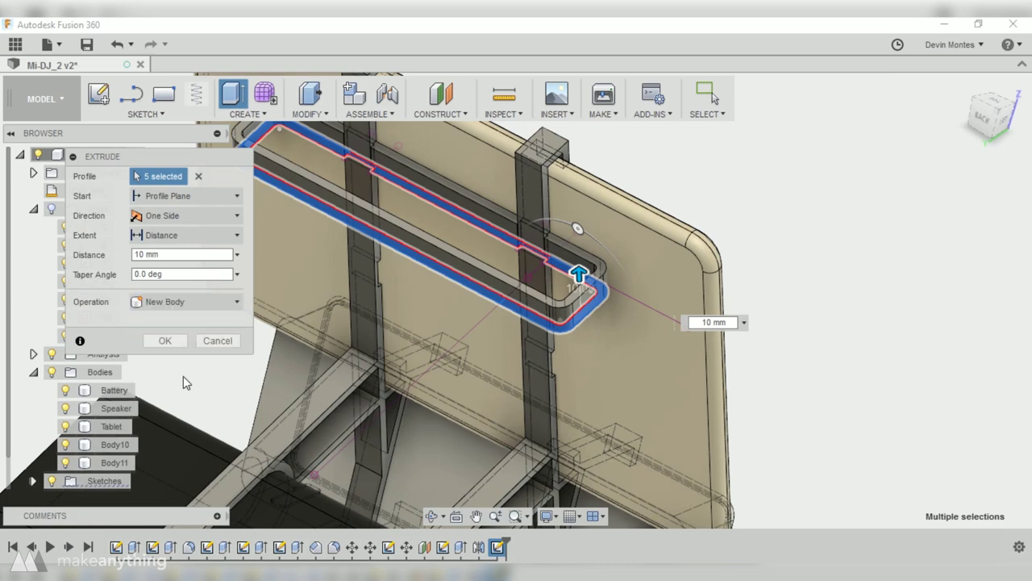
left_click(165, 341)
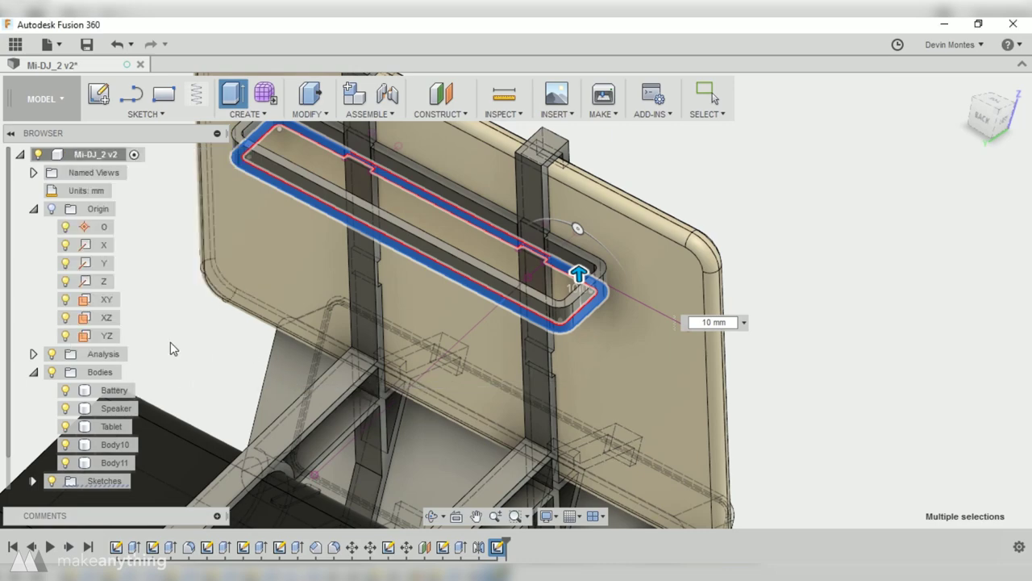
Step: Orbit around the stand to inspect the new handle from the rear
left_click(662, 324)
middle_click_drag(662, 323, 534, 520, "shift")
key("Escape")
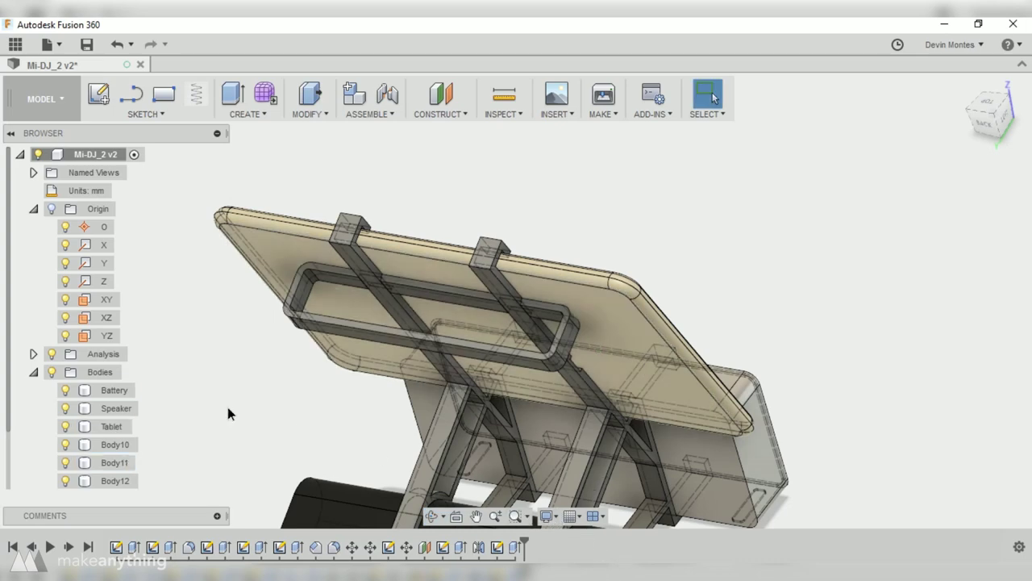
middle_click_drag(227, 410, 363, 304, "shift")
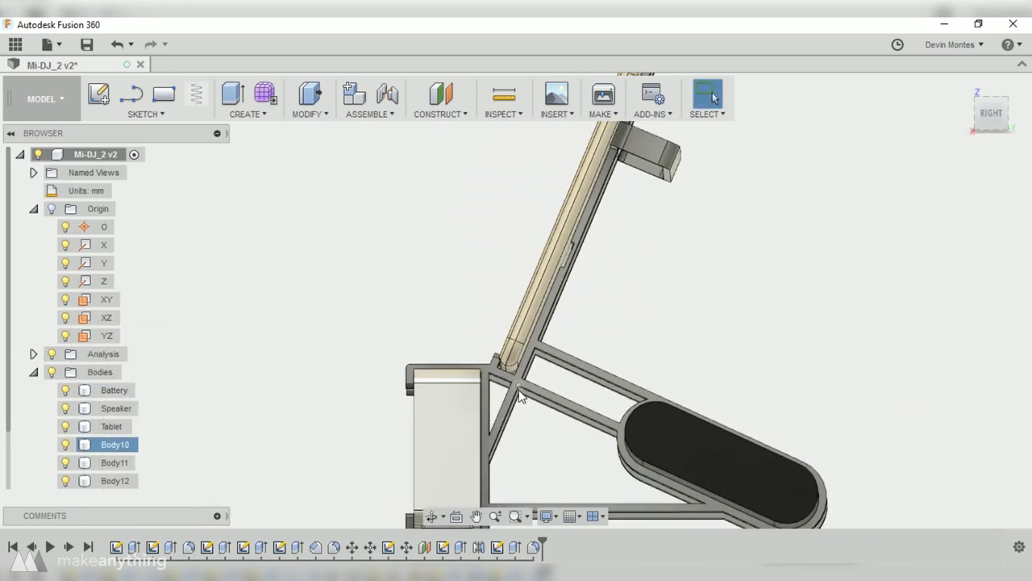
scroll(520, 396, "down", 5)
middle_click_drag(461, 396, 484, 354, "shift")
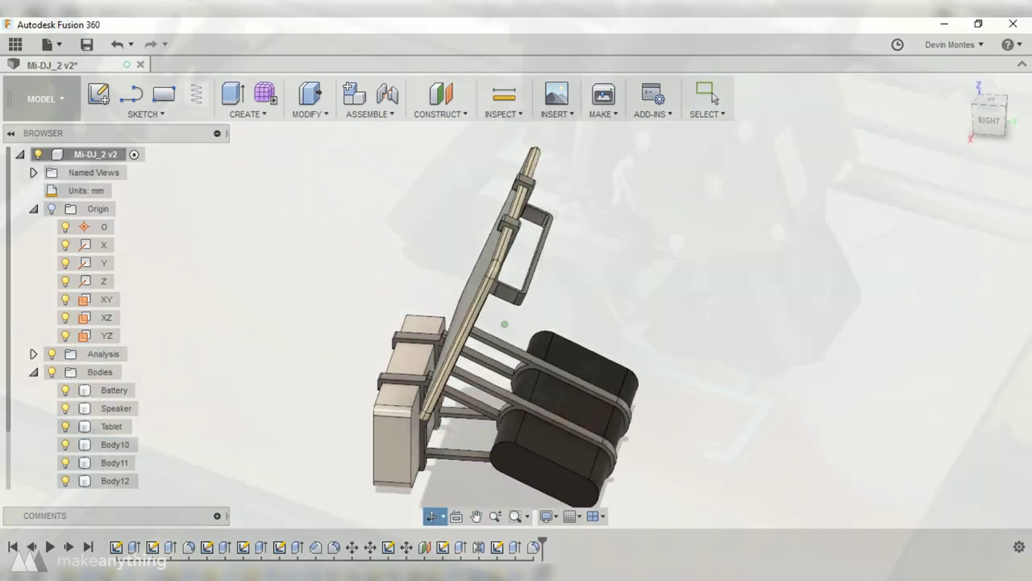